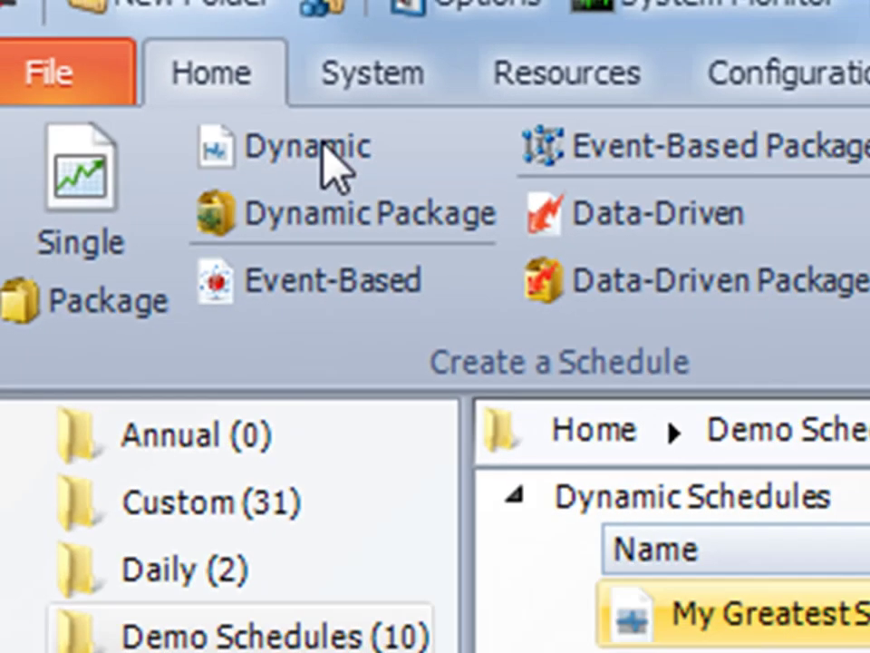
Step: Start a new dynamic schedule using the samplerpt-parameter report
click(405, 178)
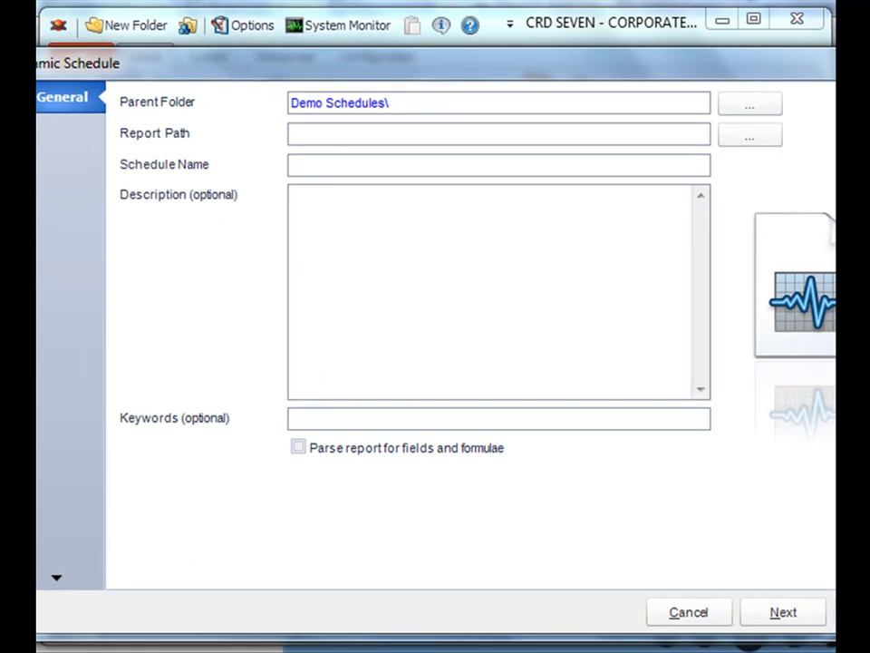
click(728, 136)
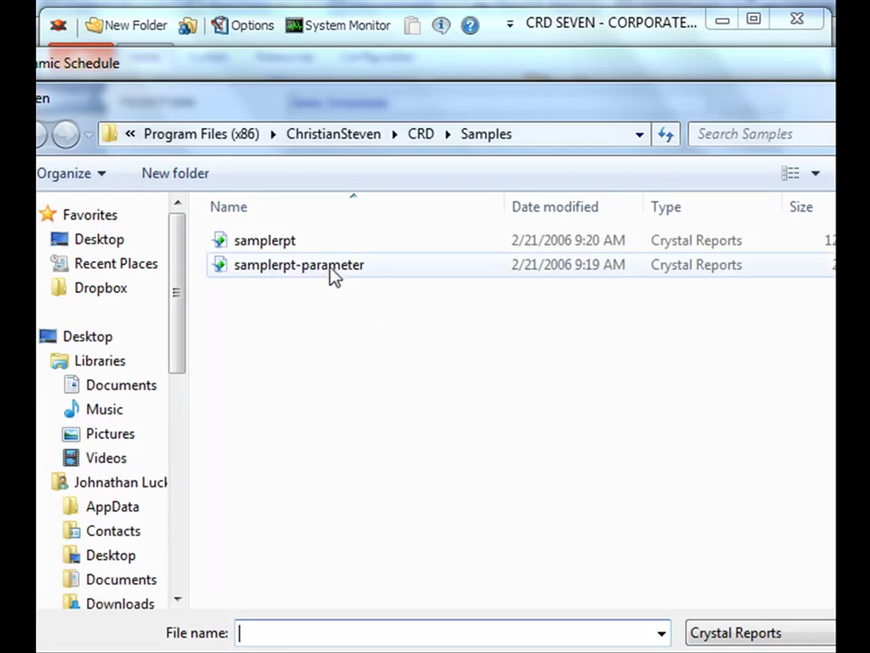
double_click(331, 264)
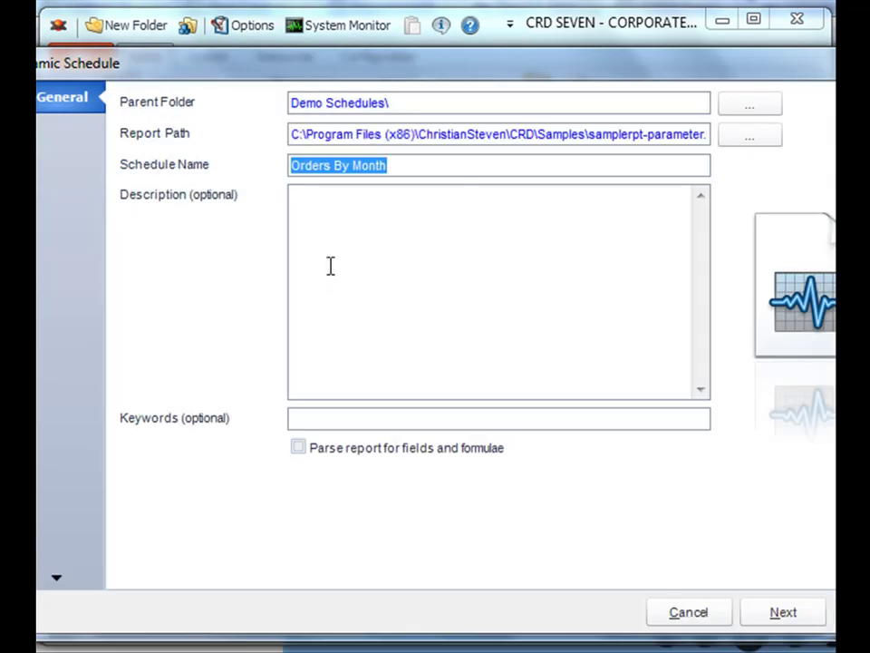
Step: Name it 'Orders By Month To Each Store', add a description and keywords 'orders, stores, dynamic'
click(327, 245)
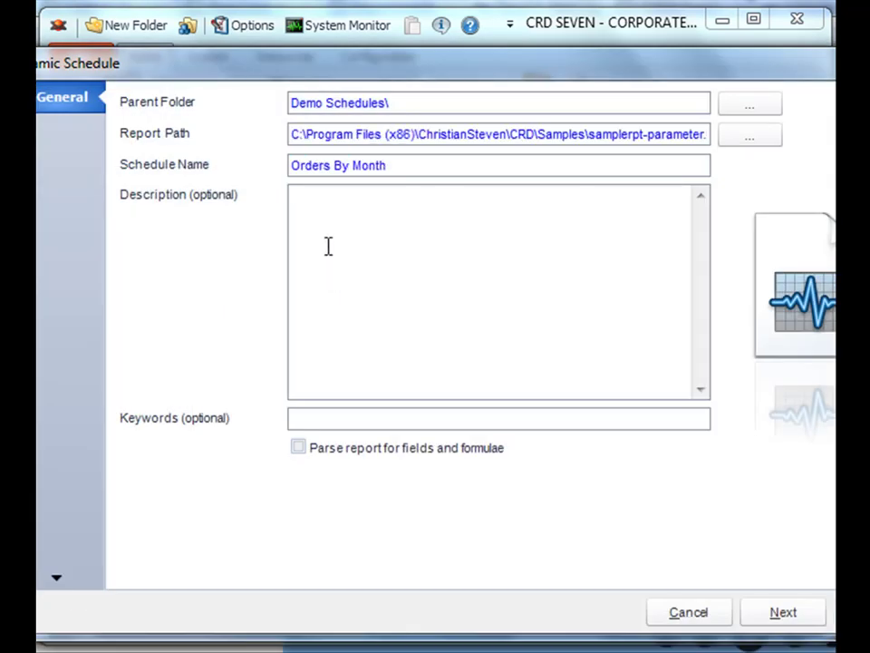
drag(405, 166, 198, 180)
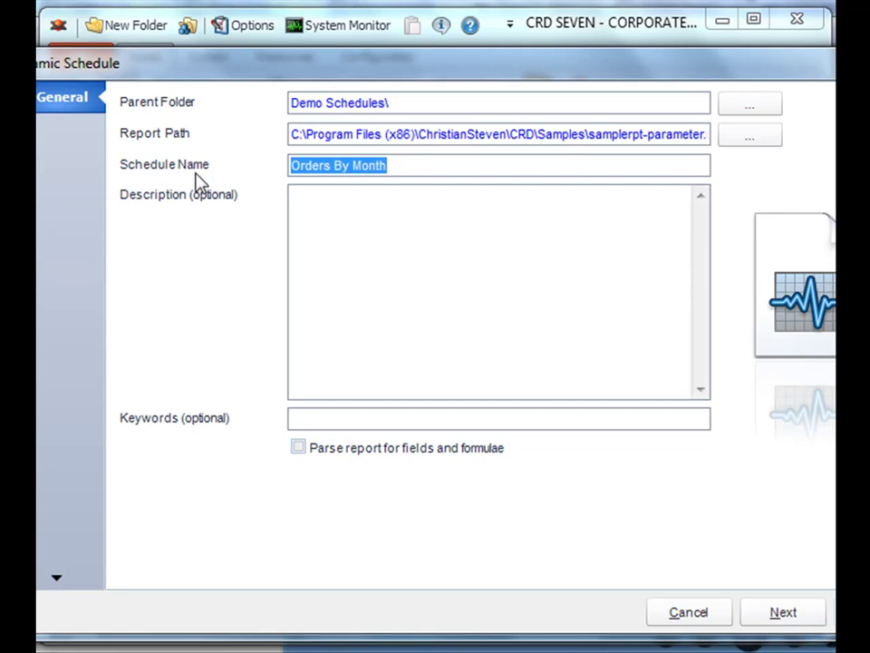
text(Orders By Month To Each Store)
click(419, 237)
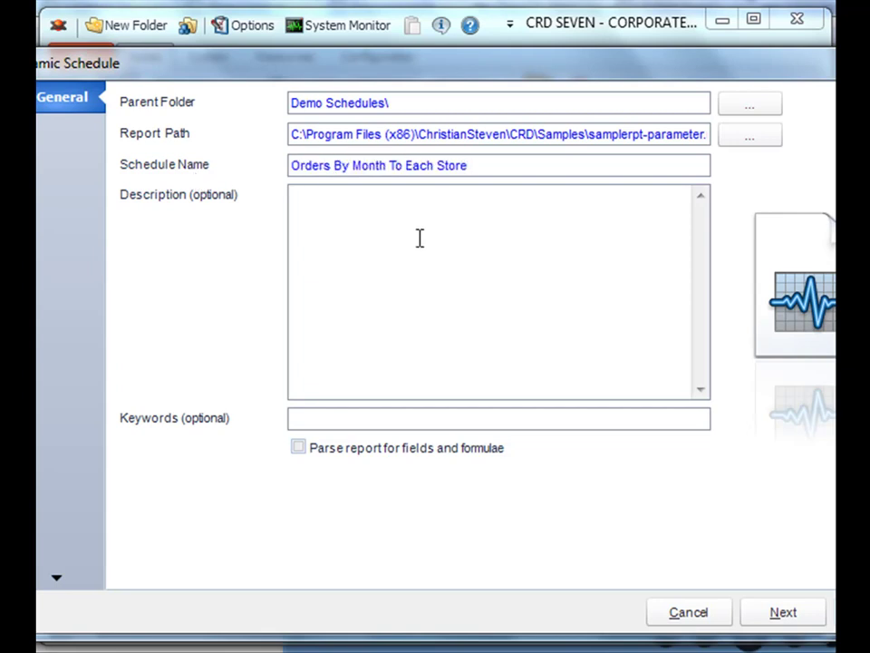
text(This report will dynamically generate a report for each store and deliver it to a unique location.)
click(427, 417)
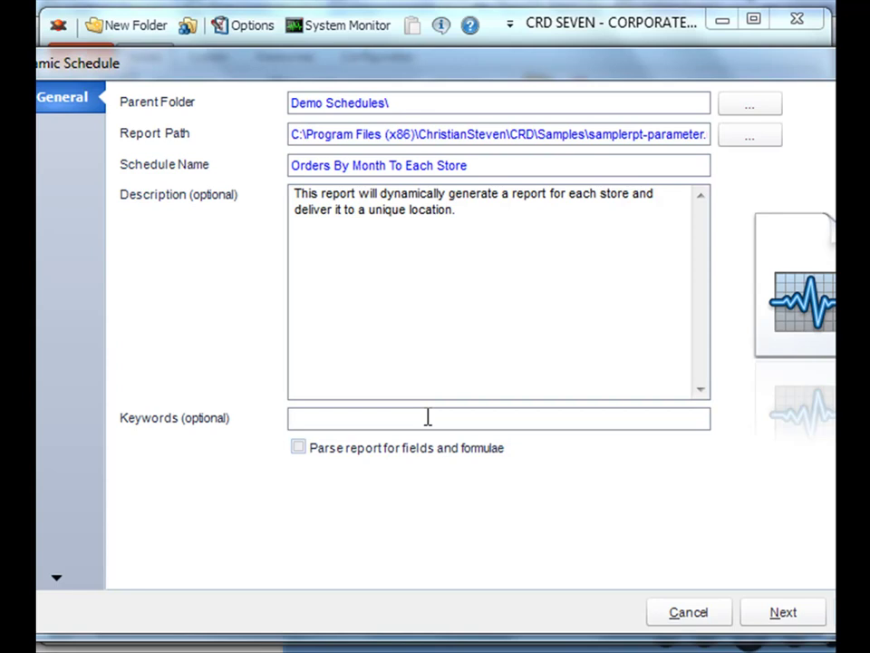
text(orders, stores, dynamic)
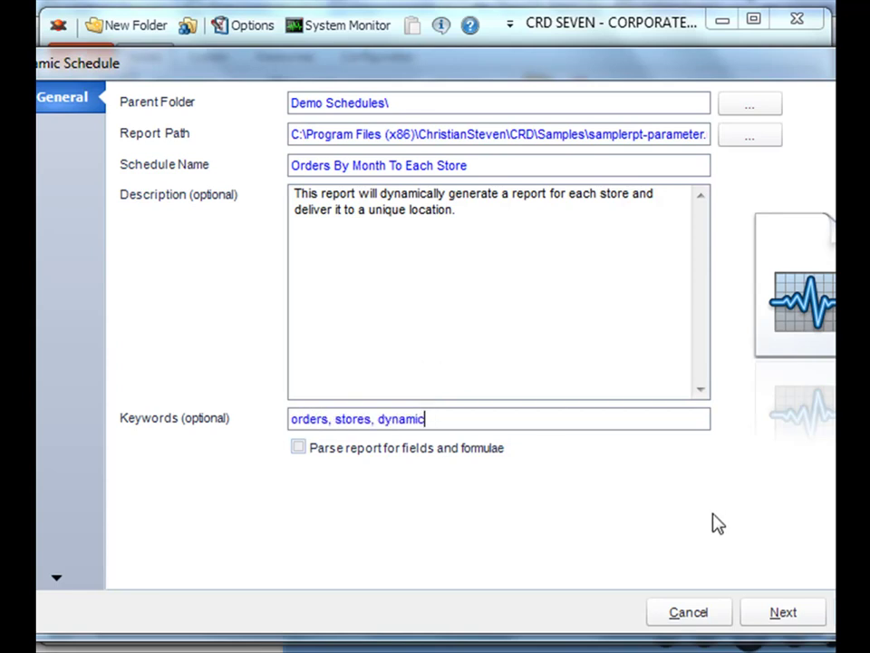
click(781, 612)
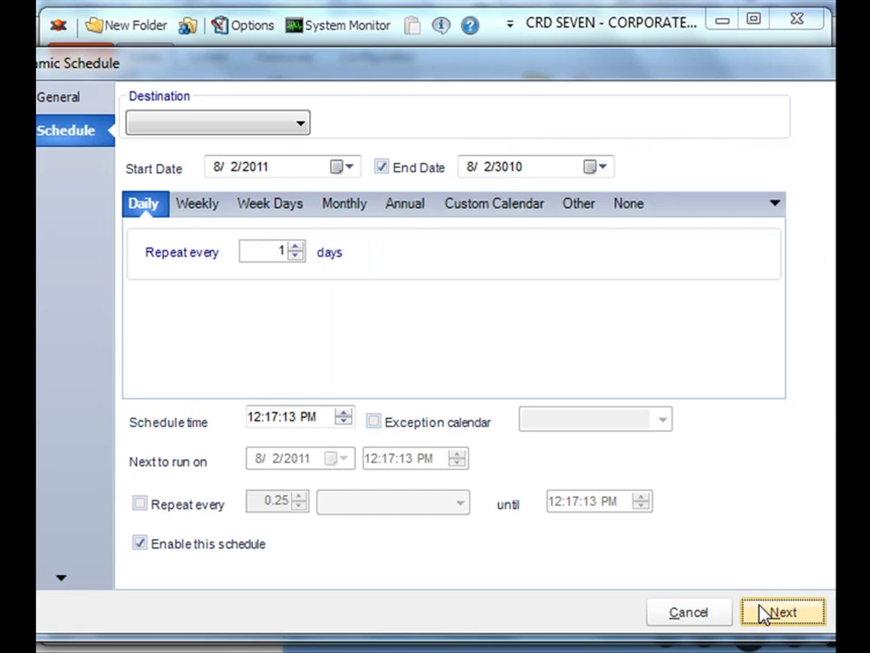
Step: Deliver by Email on a Monthly frequency with 'Use the following options' enabled
click(285, 121)
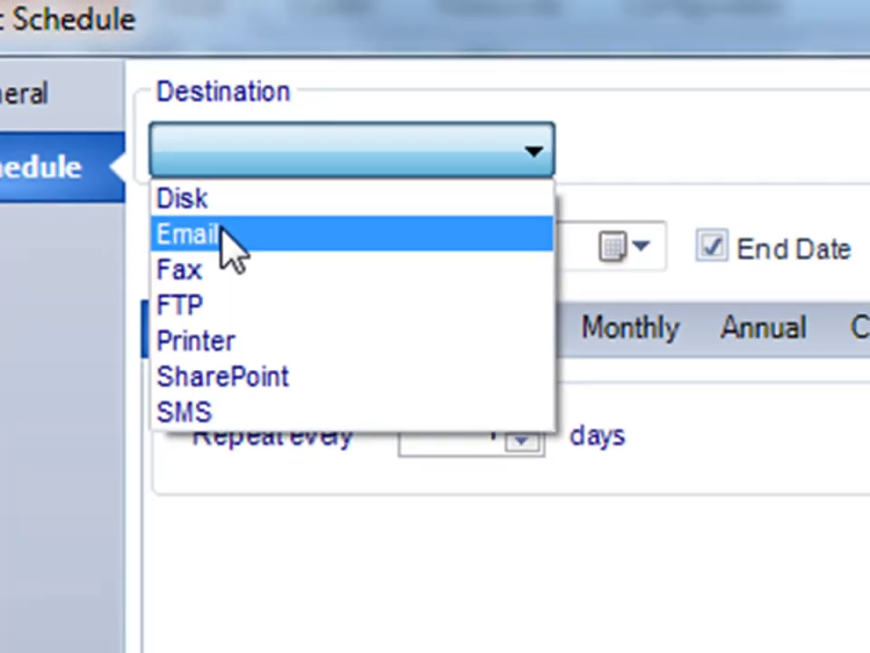
click(259, 276)
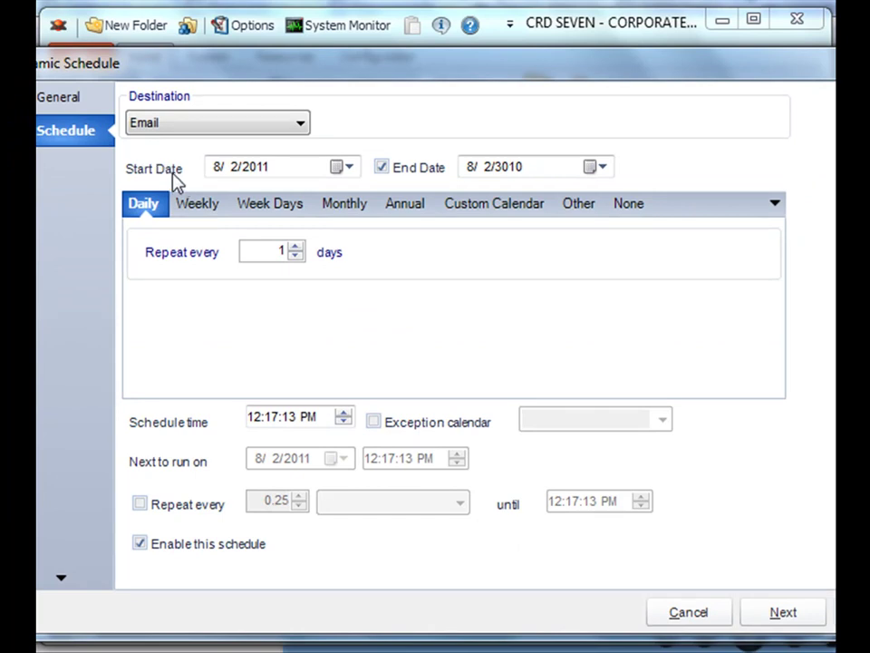
click(188, 205)
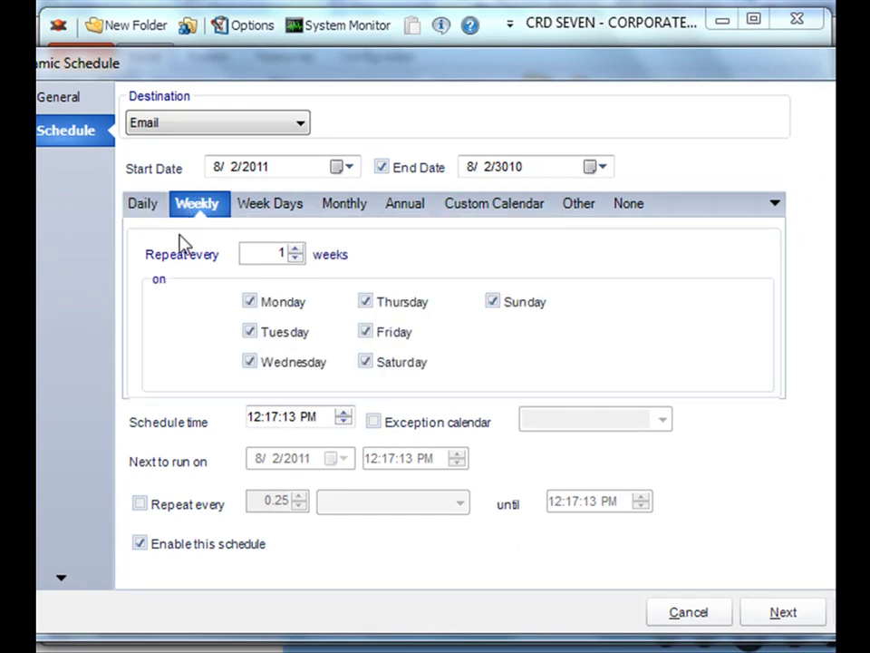
click(340, 213)
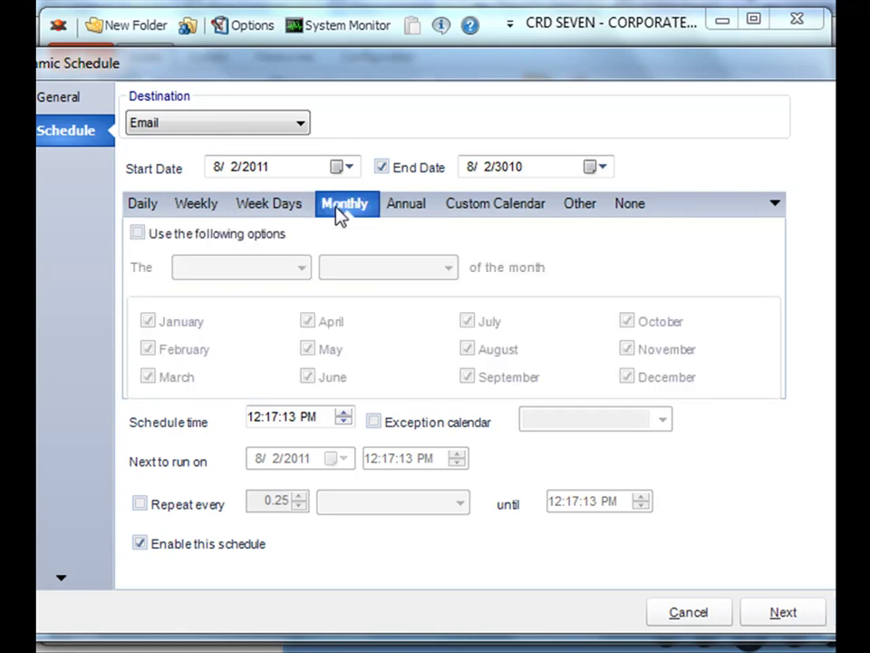
click(216, 236)
click(761, 624)
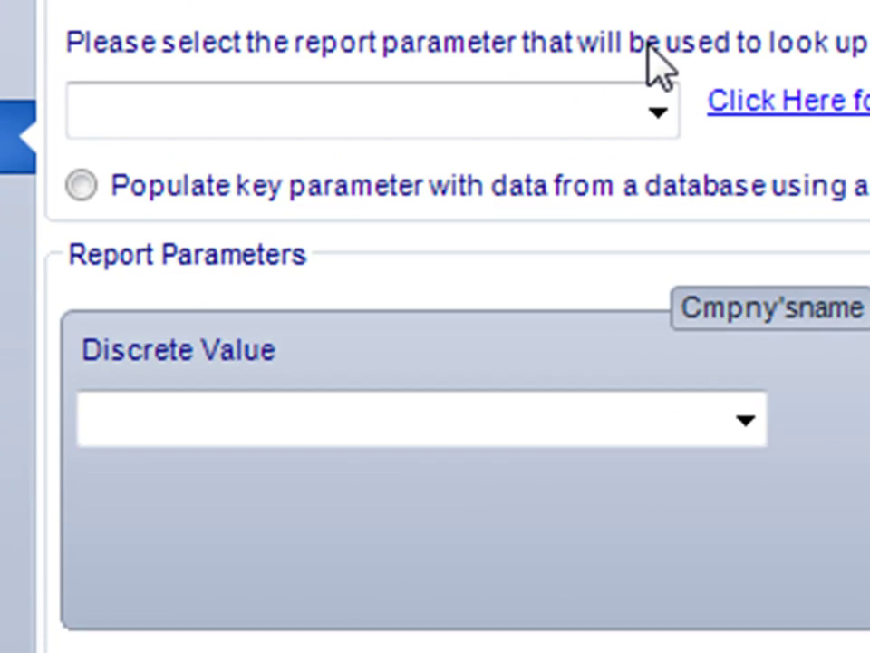
Step: Choose Cmpny'sname as the key parameter, leaving its discrete value empty
click(654, 115)
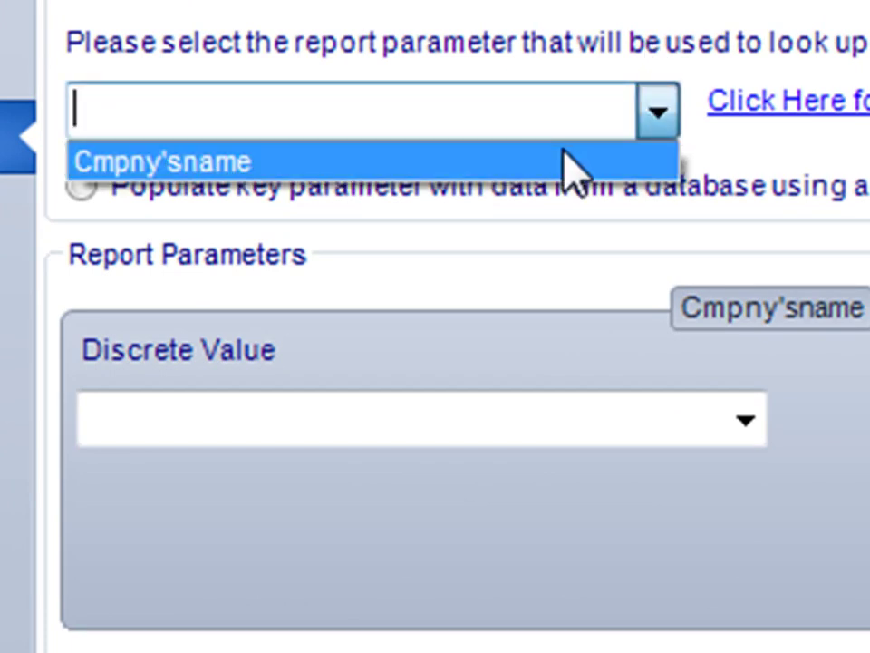
click(568, 163)
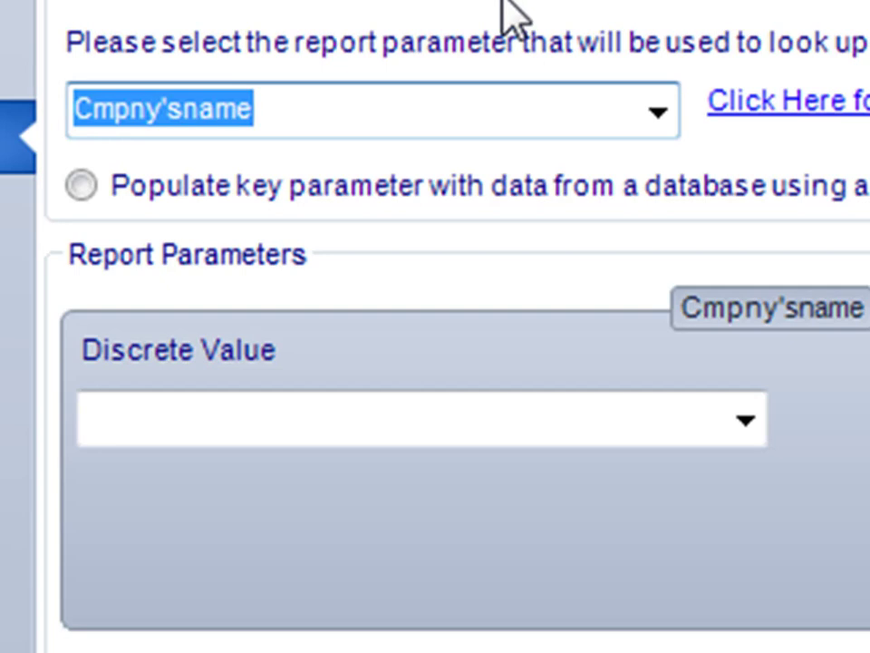
click(745, 419)
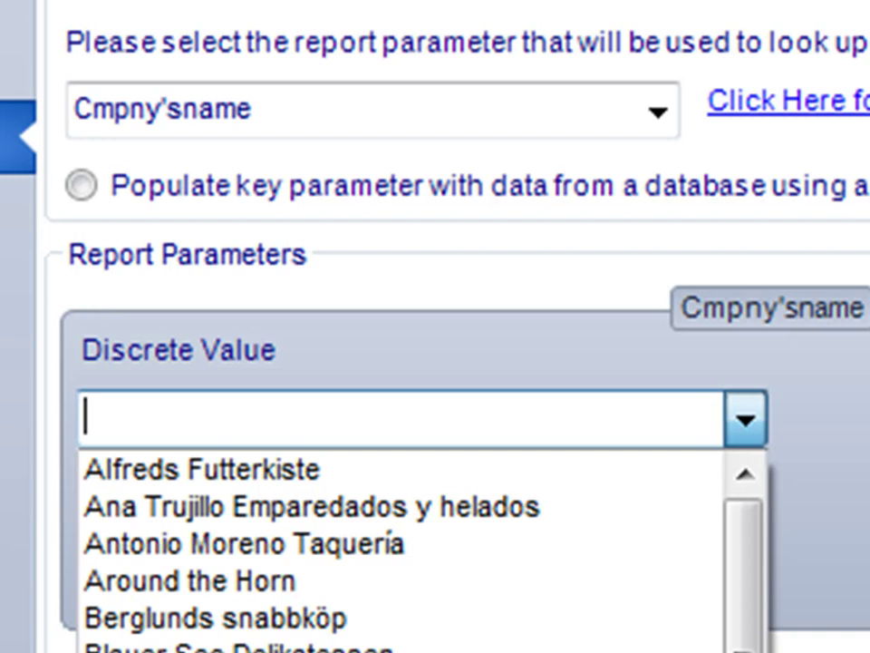
key(Escape)
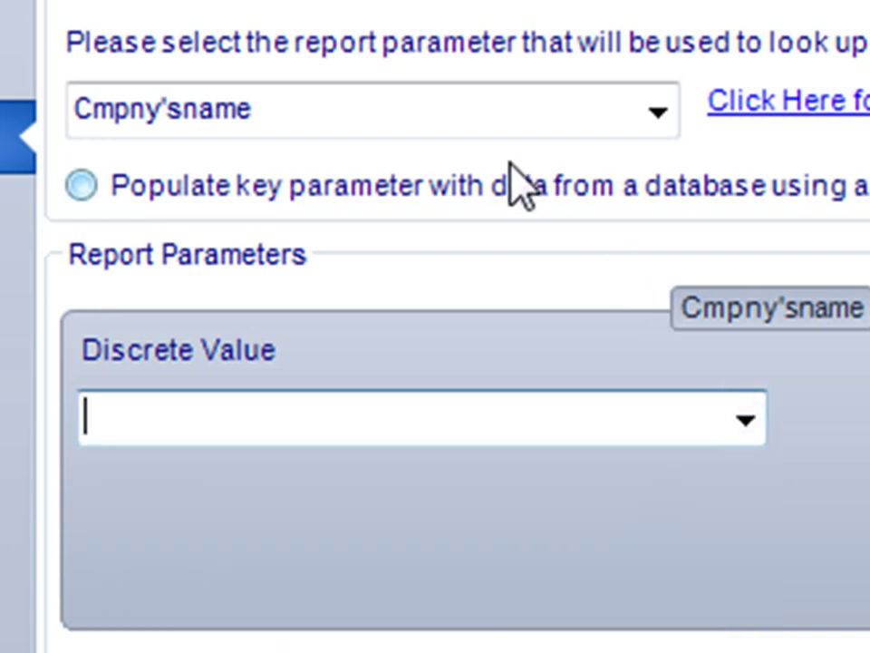
Step: Populate the key parameter from database, connecting to Test DB and choosing the Information table
click(441, 192)
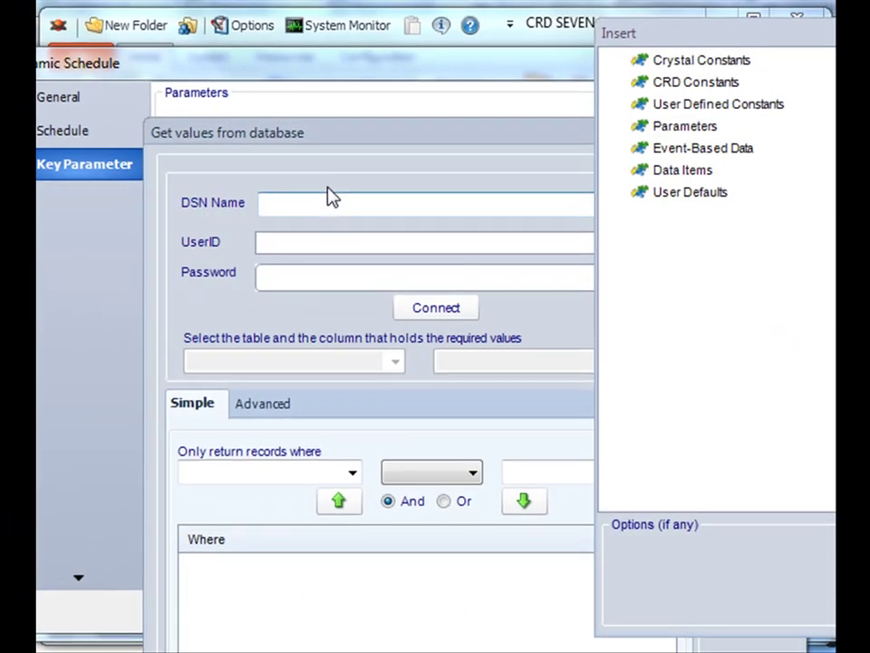
drag(338, 140, 259, 19)
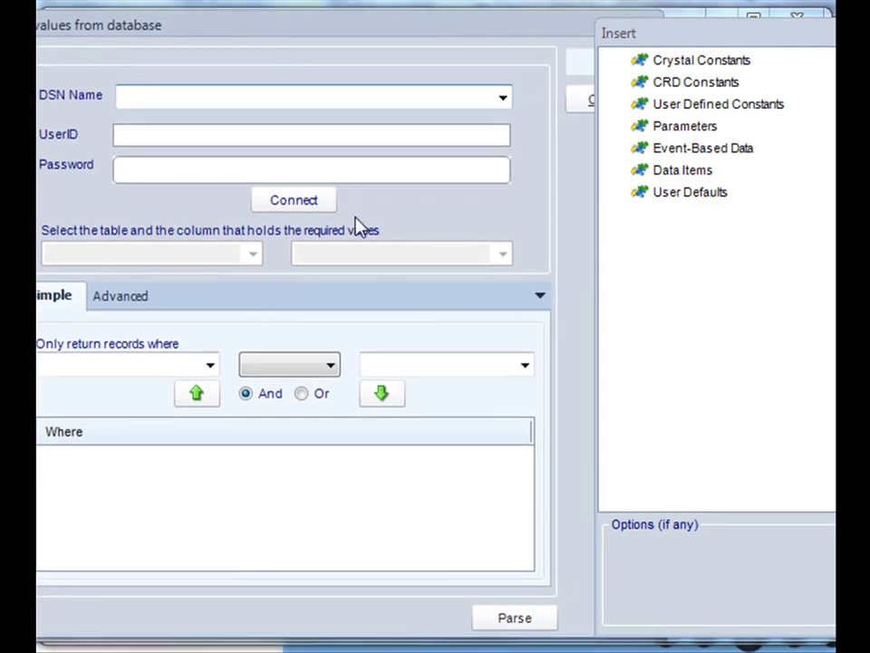
drag(641, 41, 686, 40)
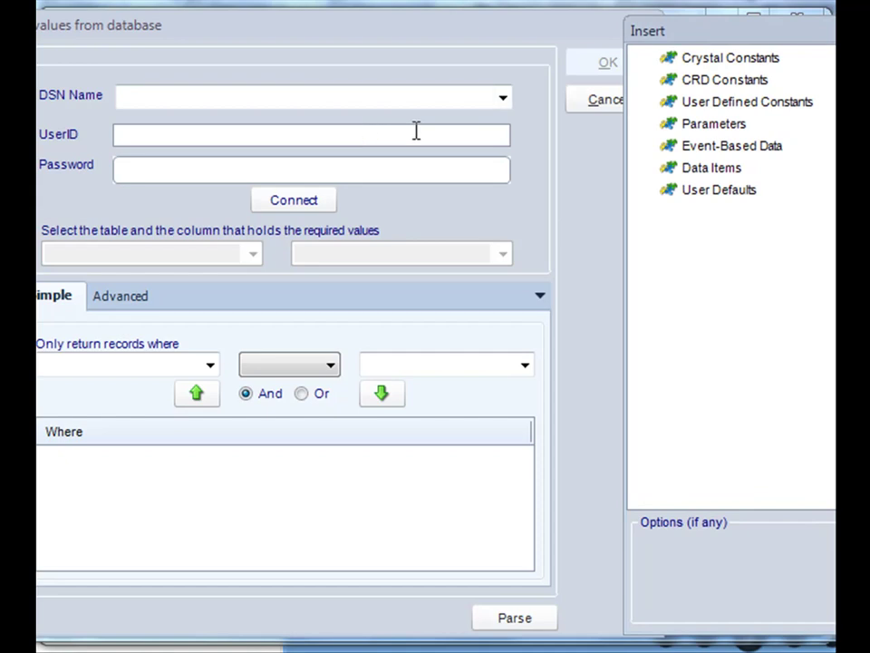
click(504, 98)
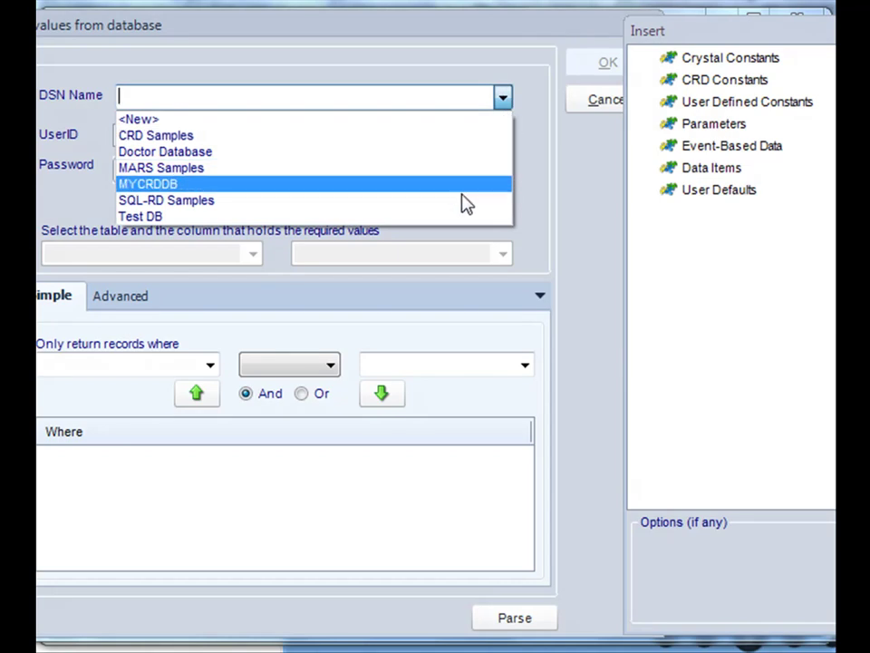
click(166, 218)
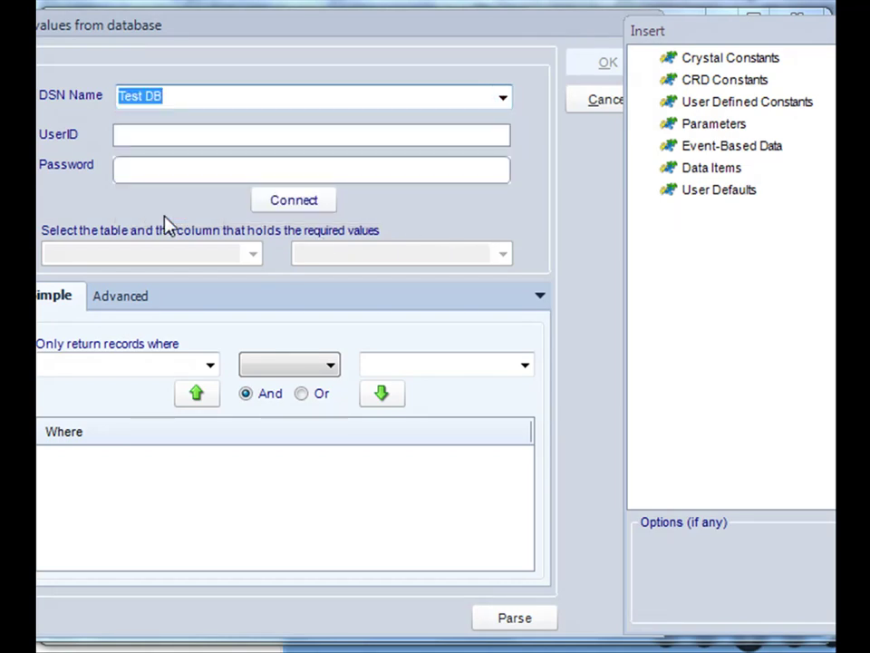
click(281, 214)
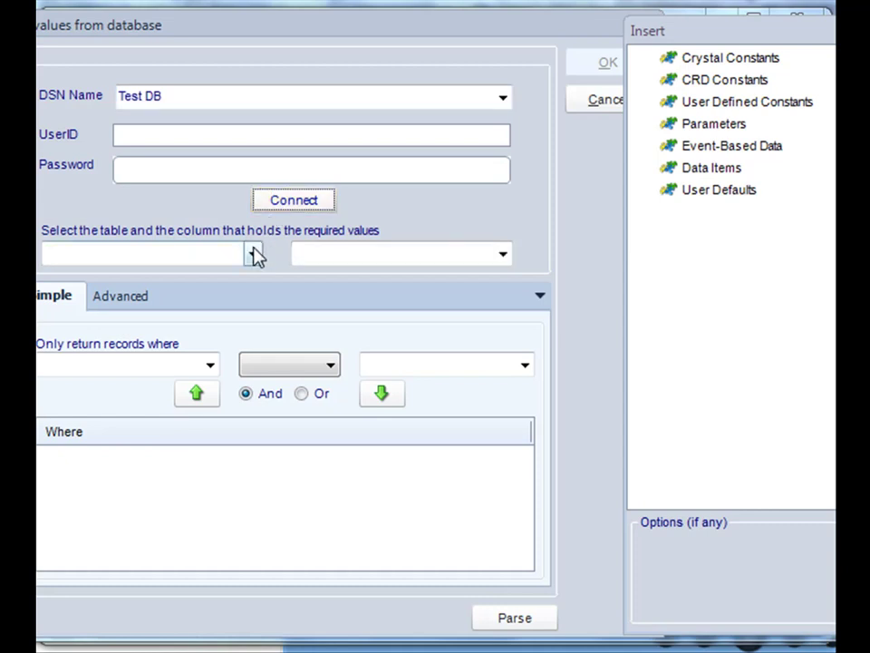
click(252, 253)
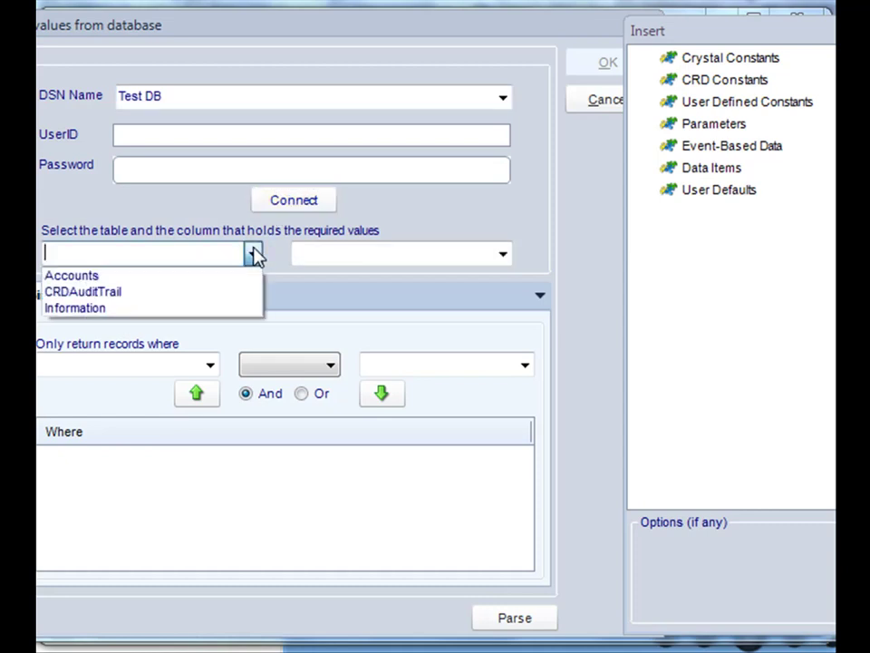
click(203, 308)
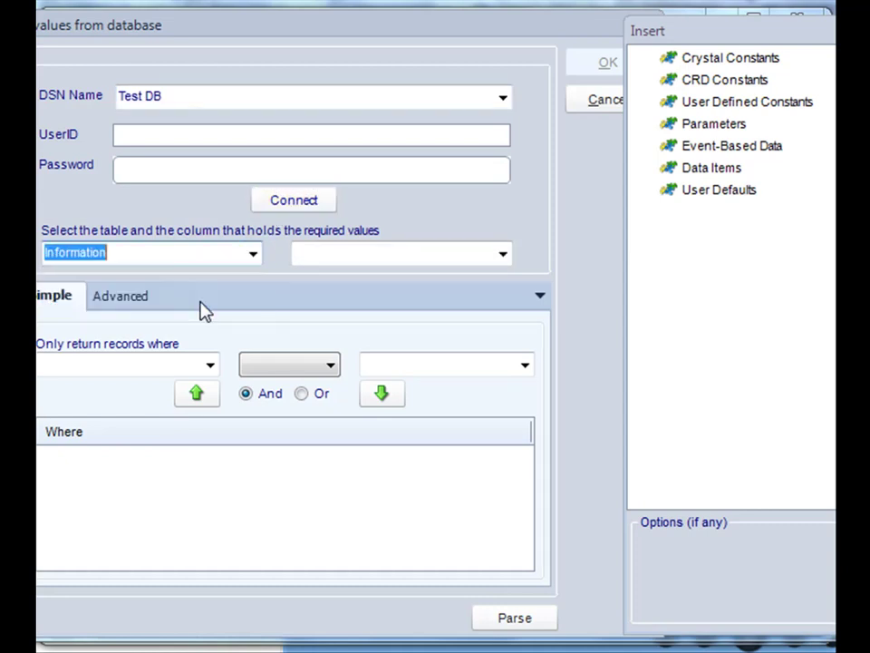
click(502, 255)
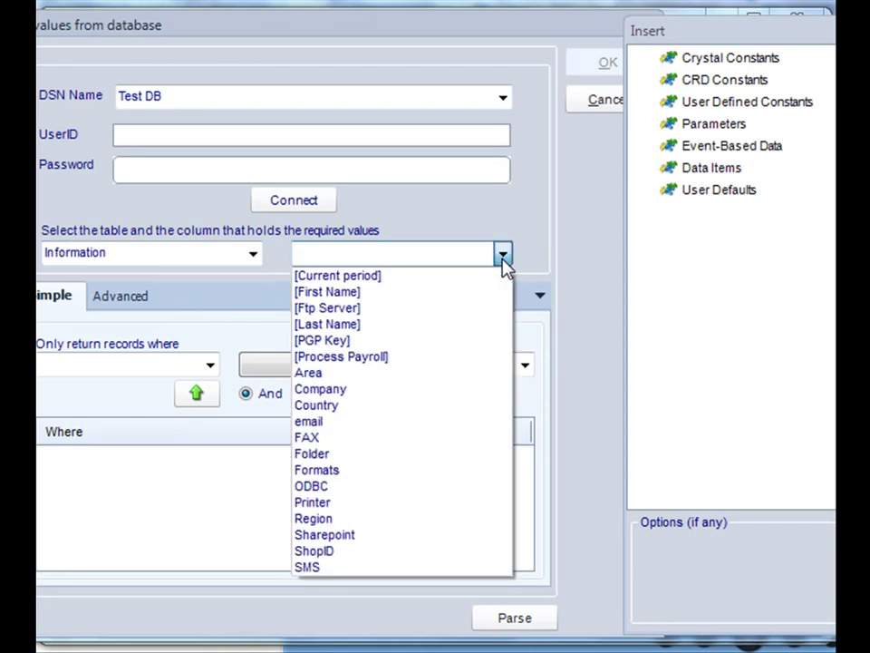
Step: Return the Company column filtered by the condition Region = 'Great Britain'
click(437, 390)
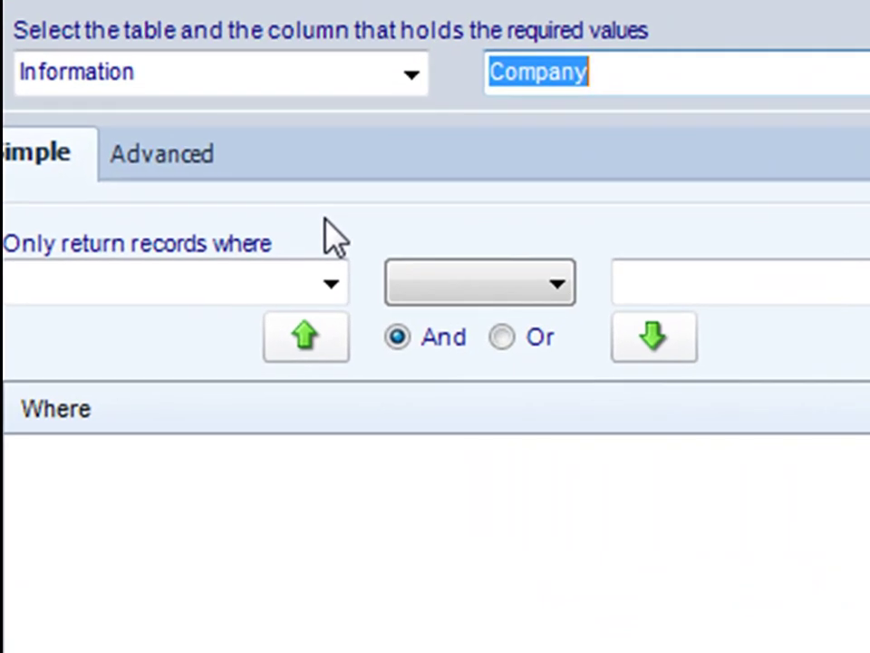
click(334, 281)
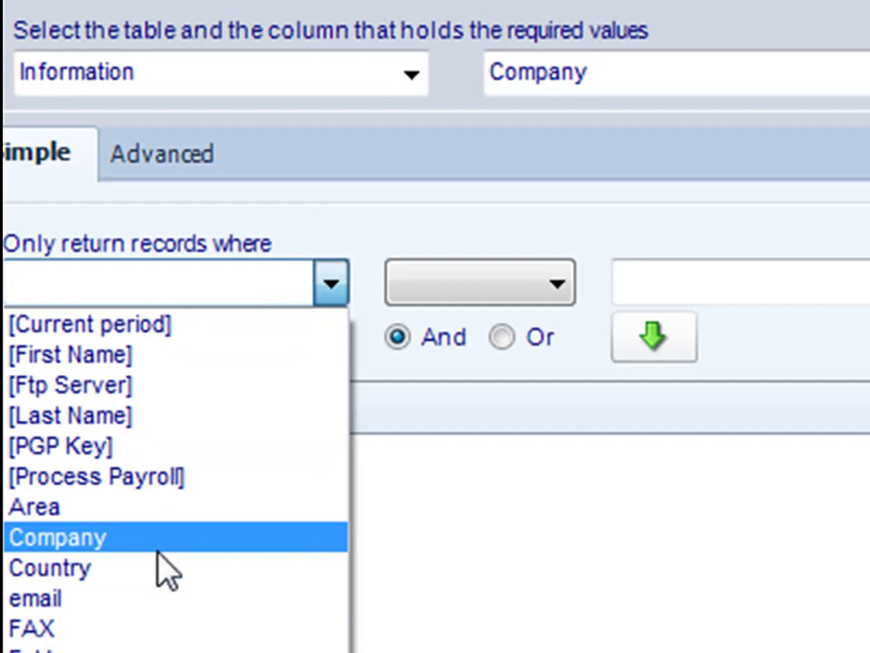
click(54, 648)
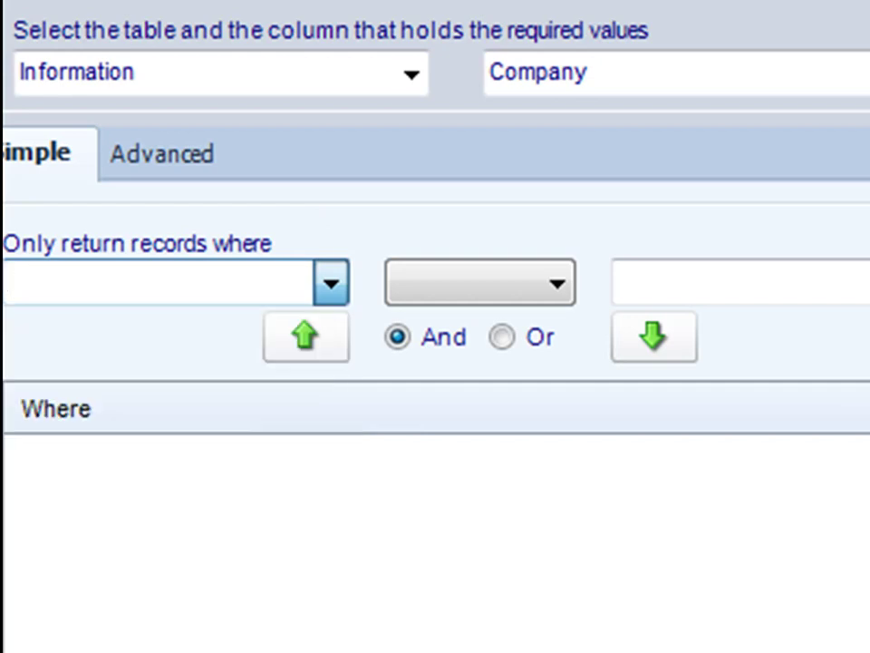
click(465, 286)
click(447, 413)
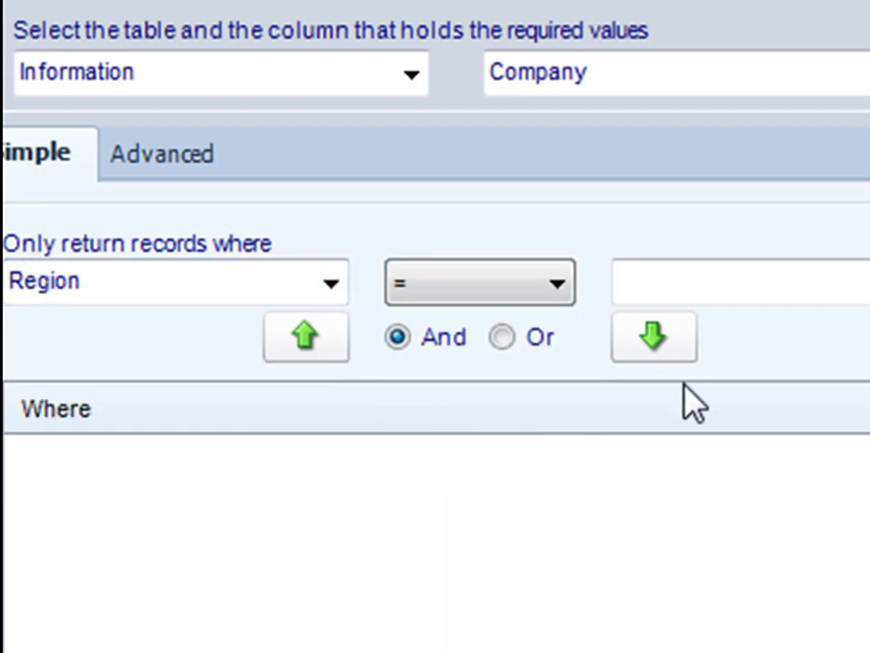
key(Tab)
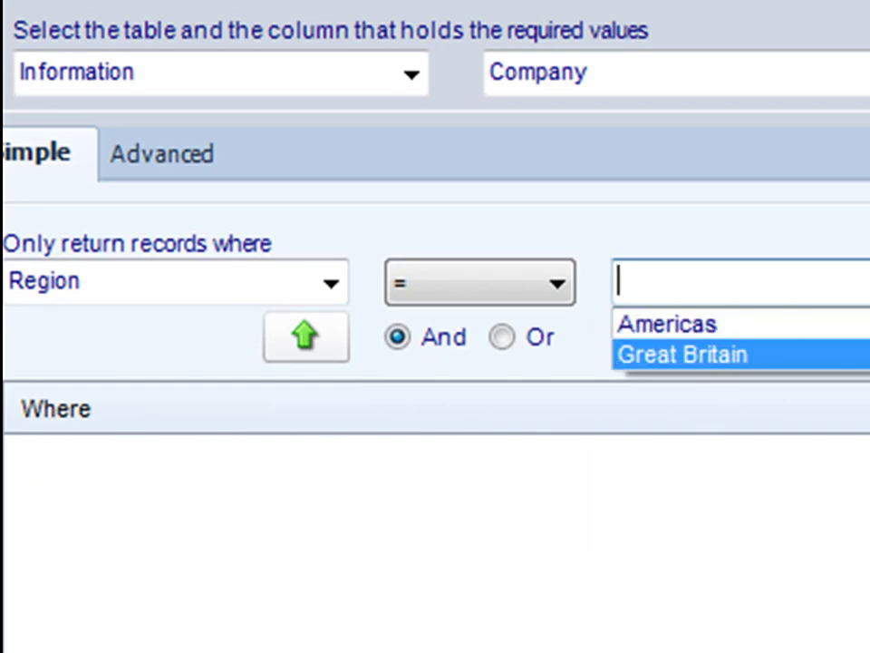
click(859, 354)
click(682, 349)
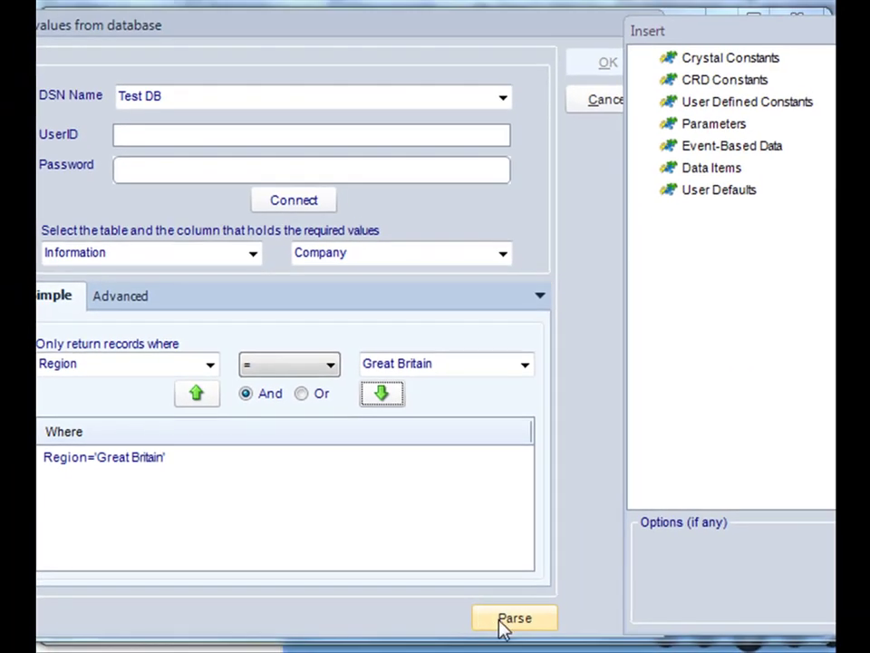
Step: Parse the query, confirm it returns only White Clover Markets, and select the Great Britain condition
click(504, 624)
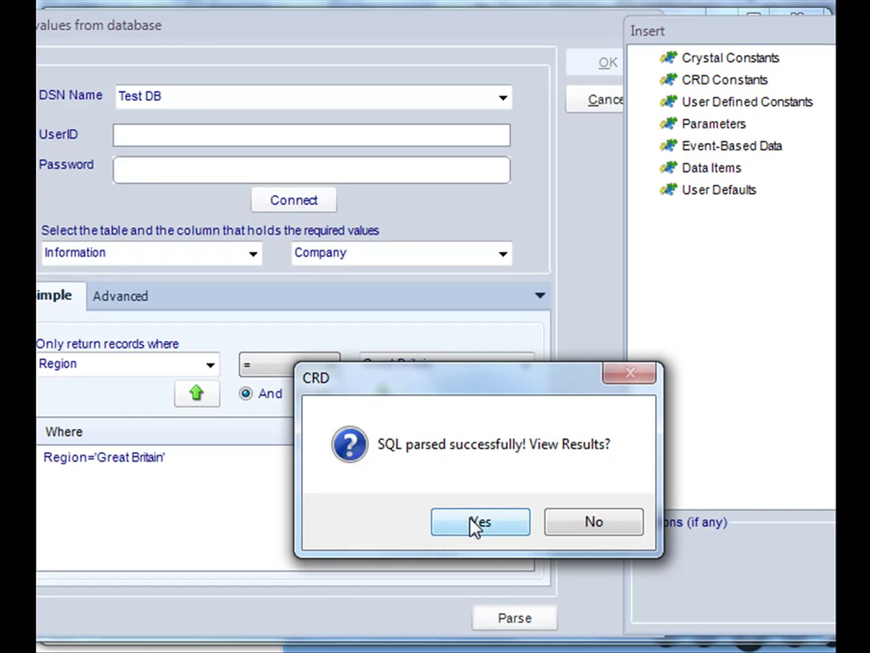
click(475, 524)
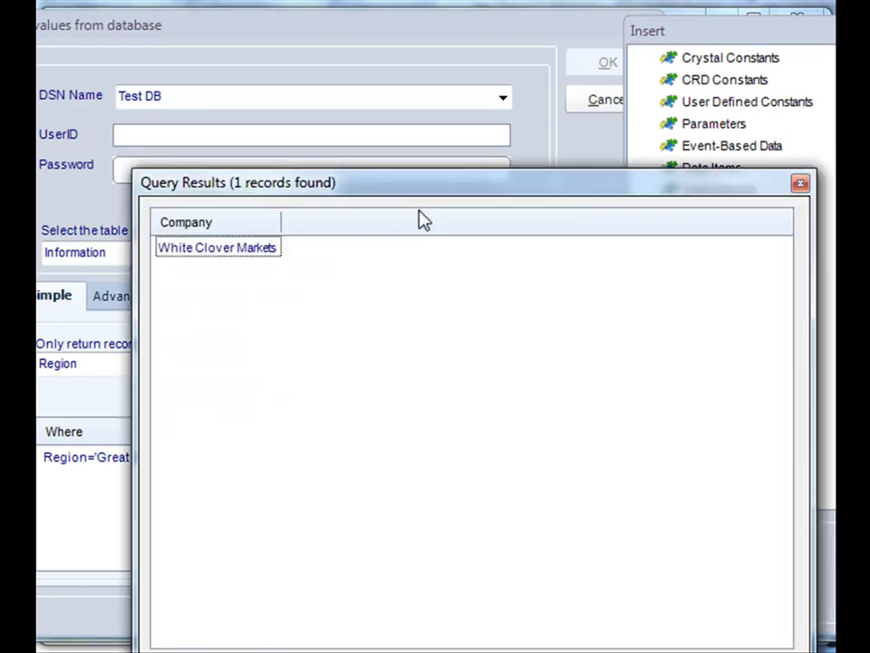
drag(402, 186, 322, 60)
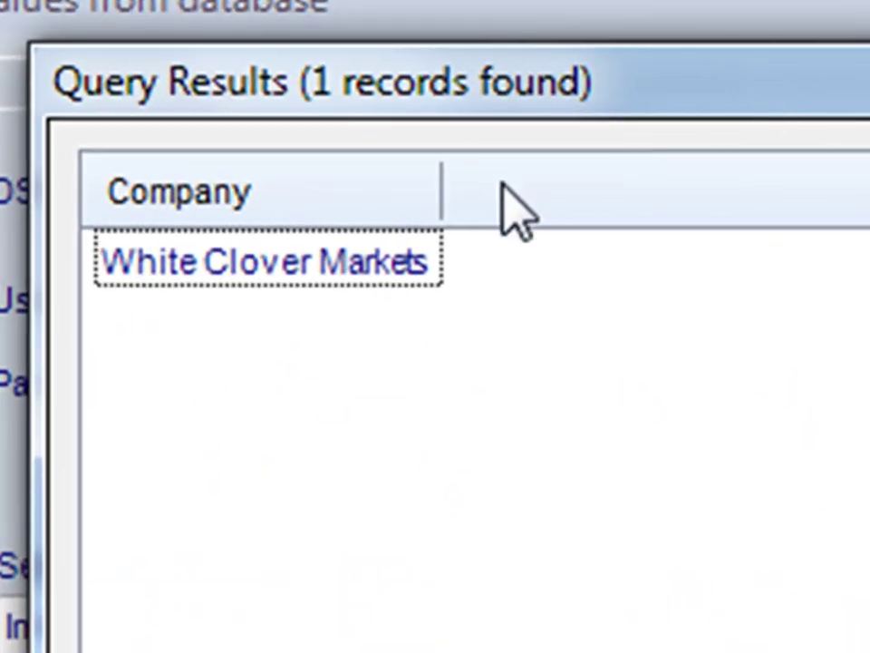
click(285, 259)
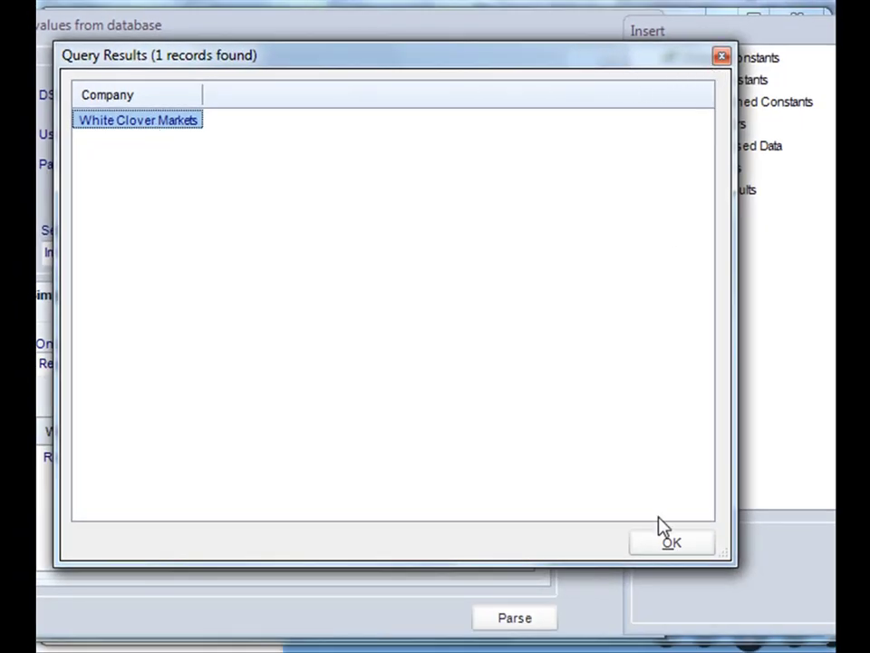
click(666, 543)
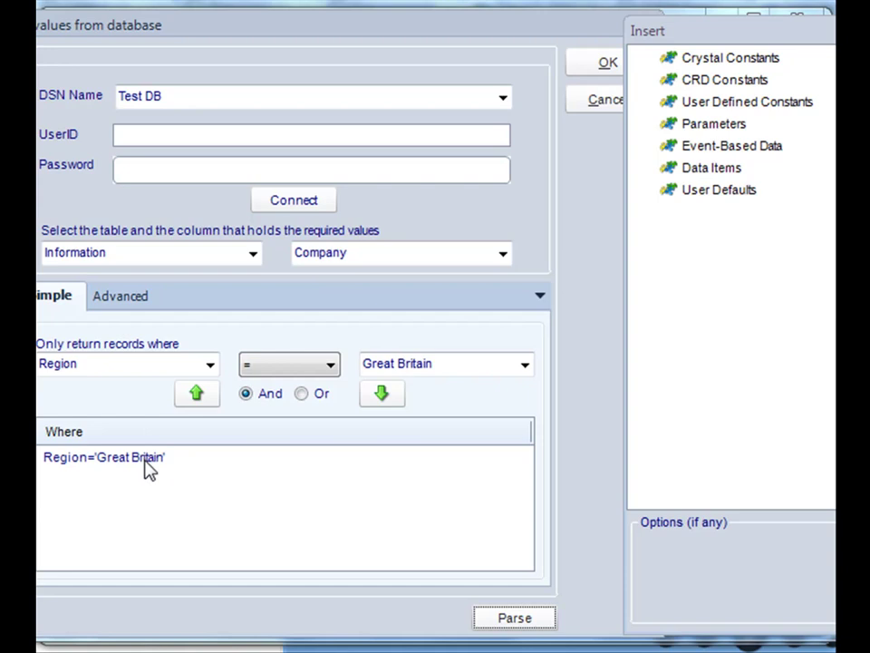
click(145, 458)
click(201, 397)
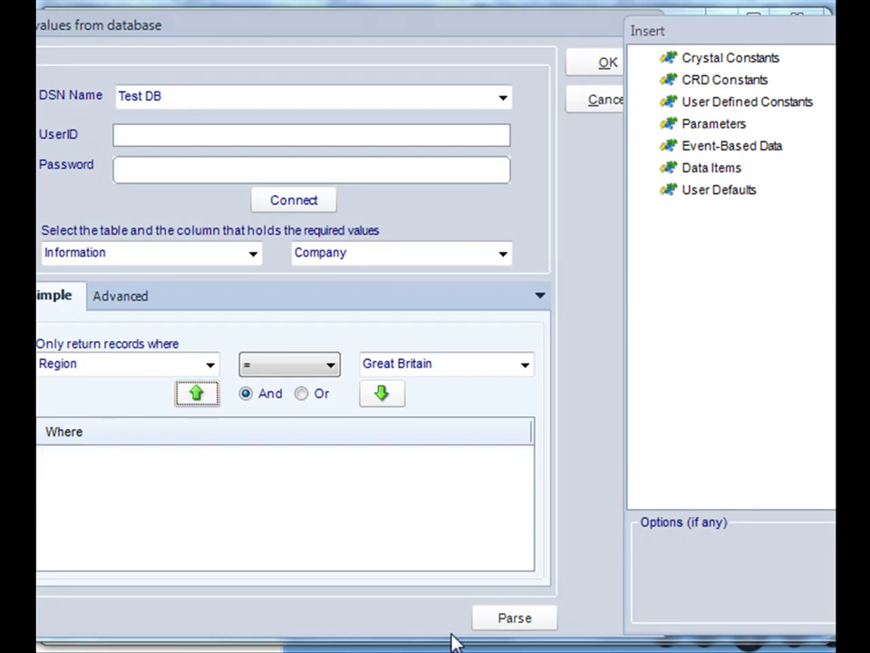
click(517, 619)
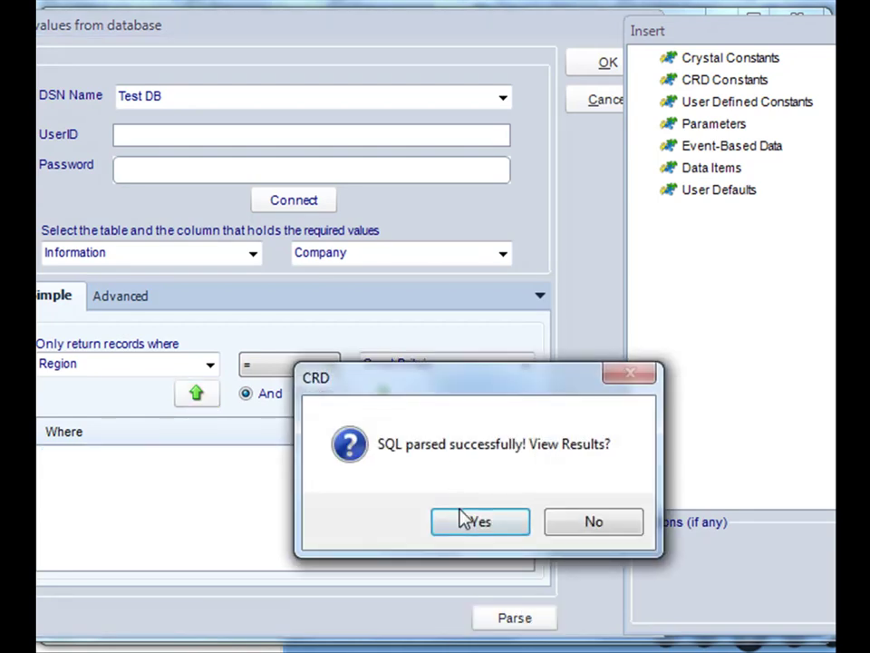
click(461, 531)
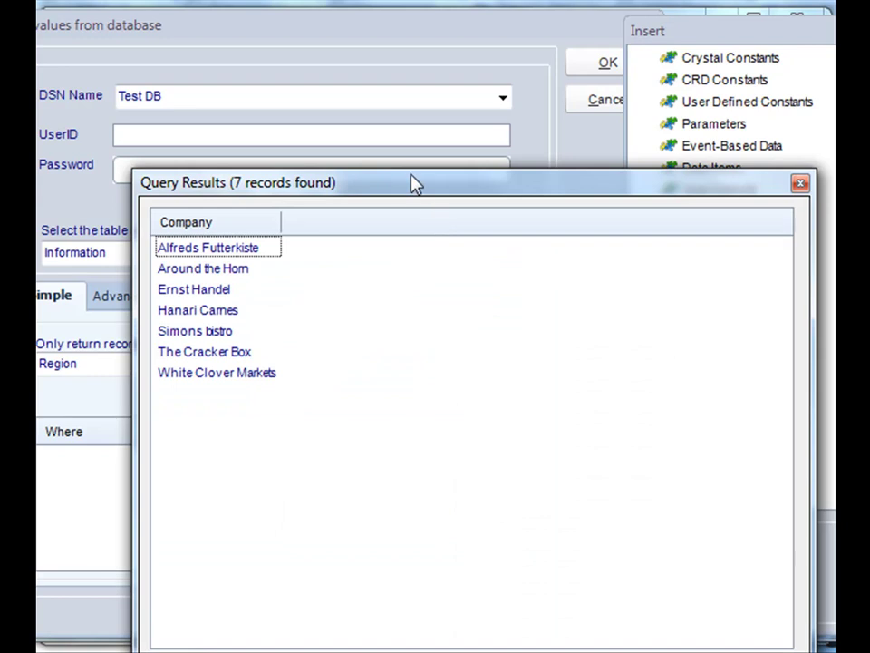
drag(407, 188, 358, 53)
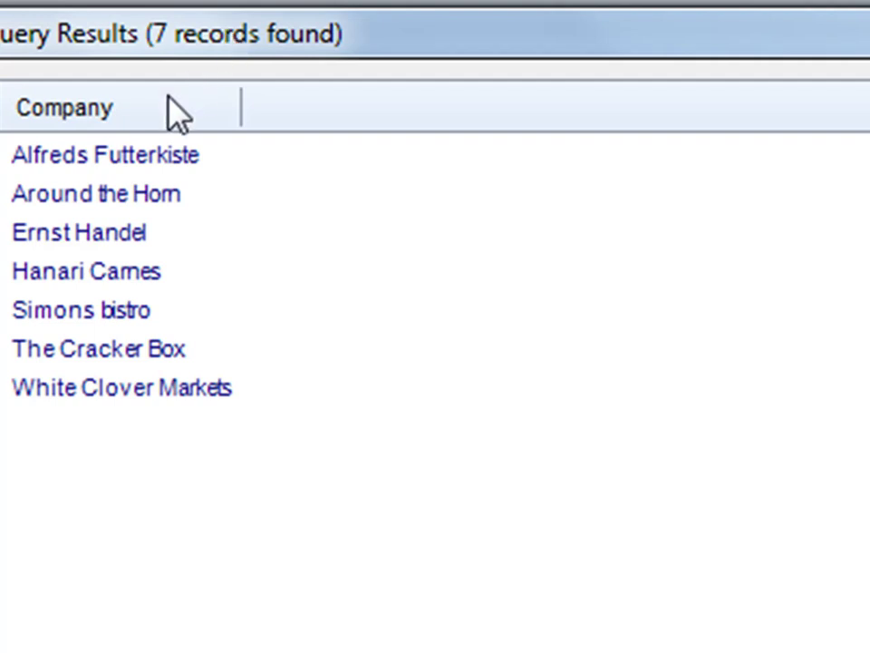
click(74, 390)
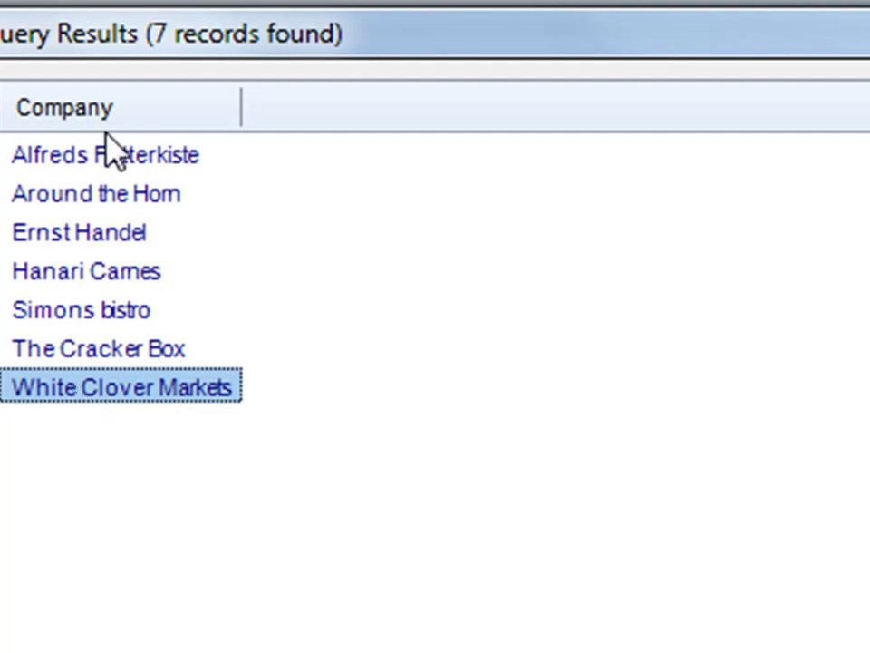
click(99, 154)
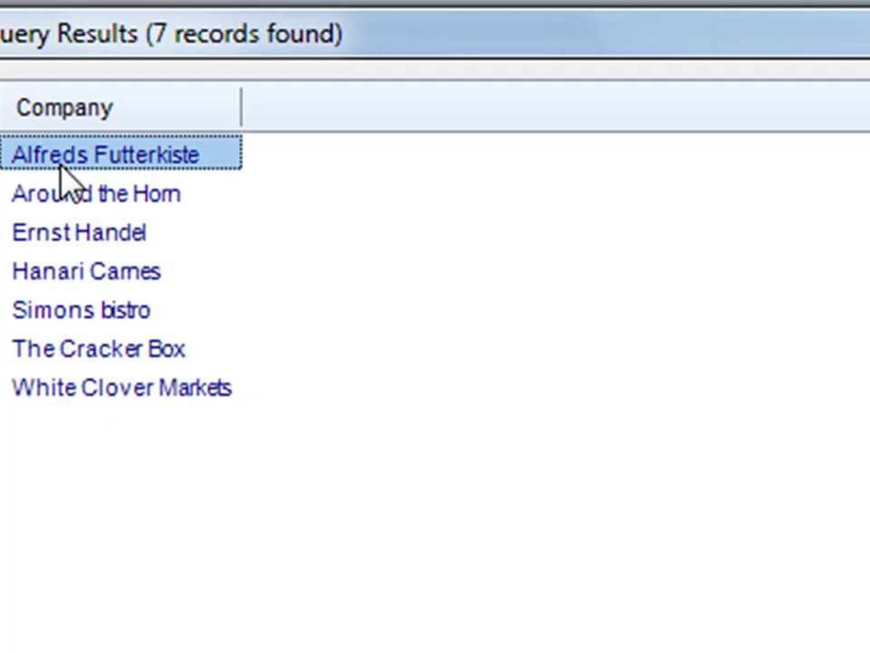
click(54, 185)
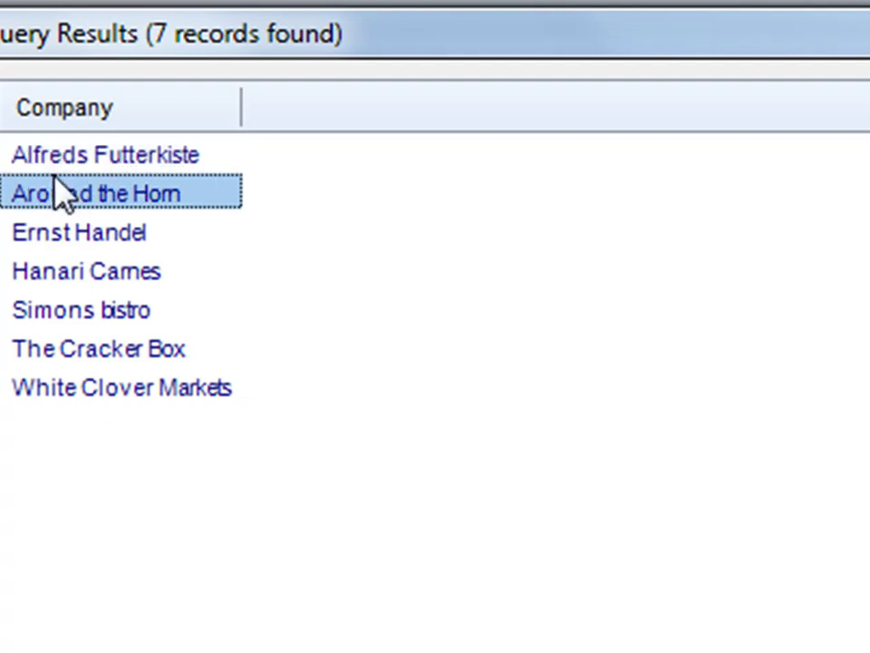
click(56, 233)
click(67, 274)
click(70, 308)
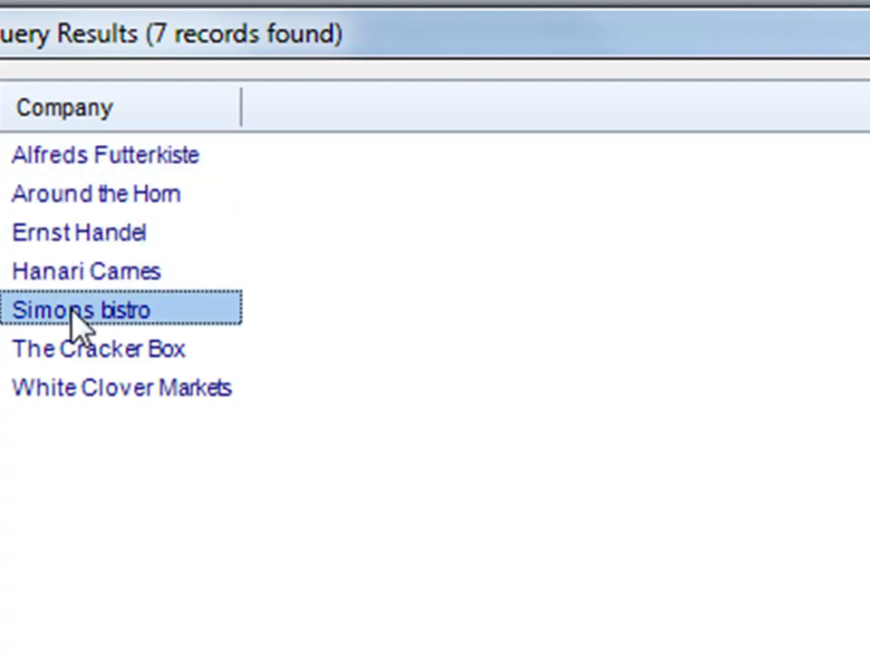
click(76, 352)
click(88, 392)
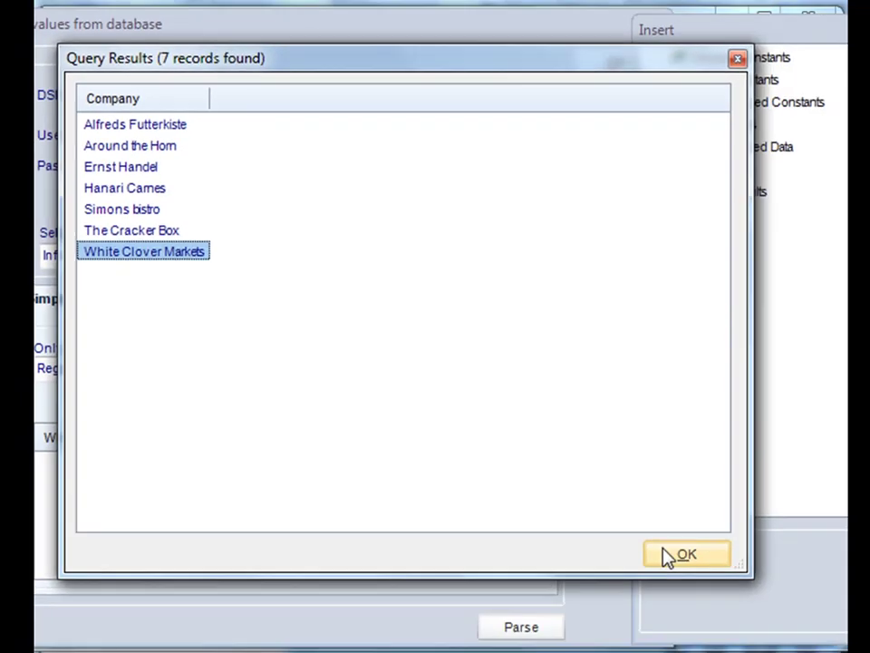
click(664, 549)
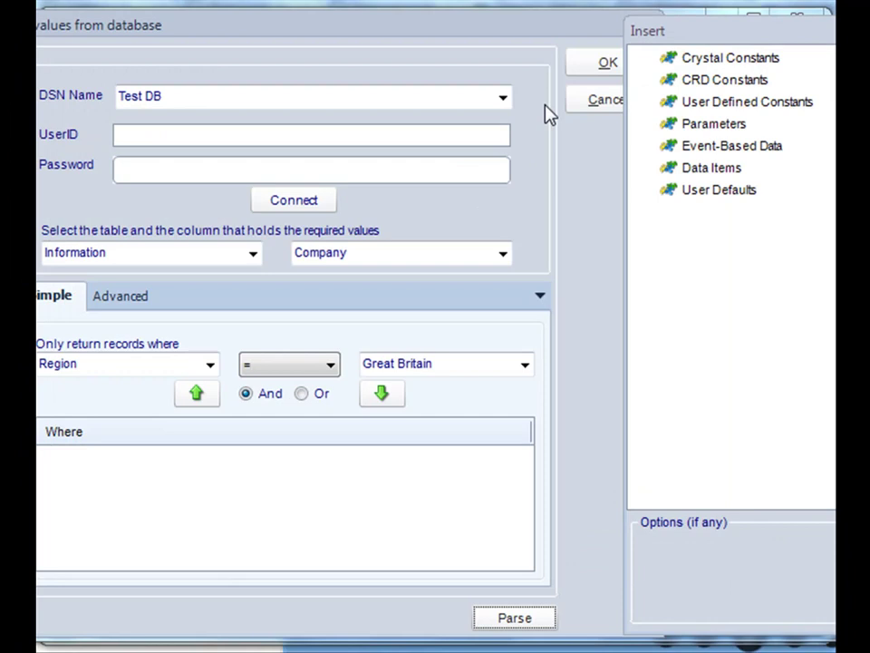
Step: Accept the database lookup for the key parameter and proceed to the Linking page
click(593, 72)
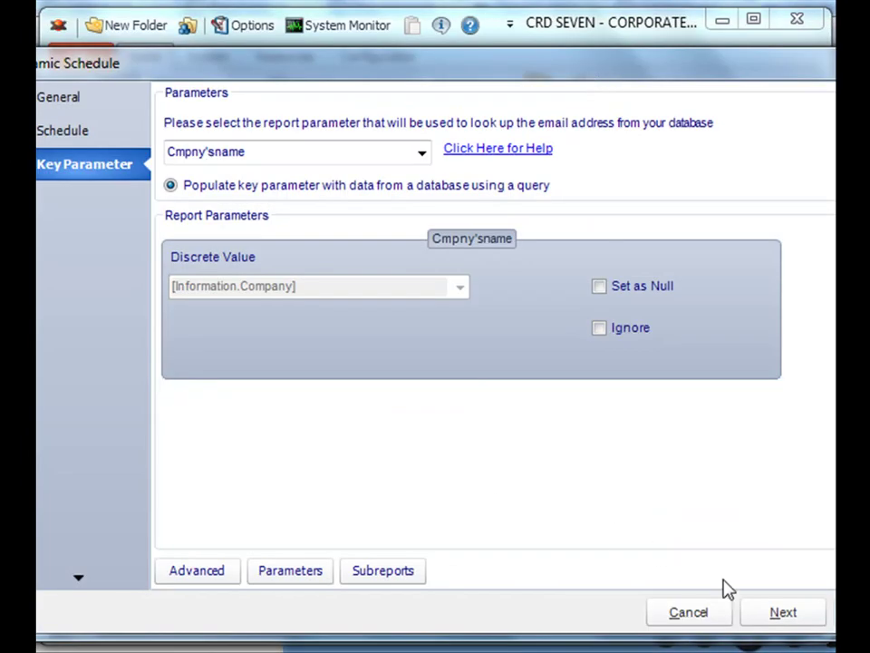
click(783, 613)
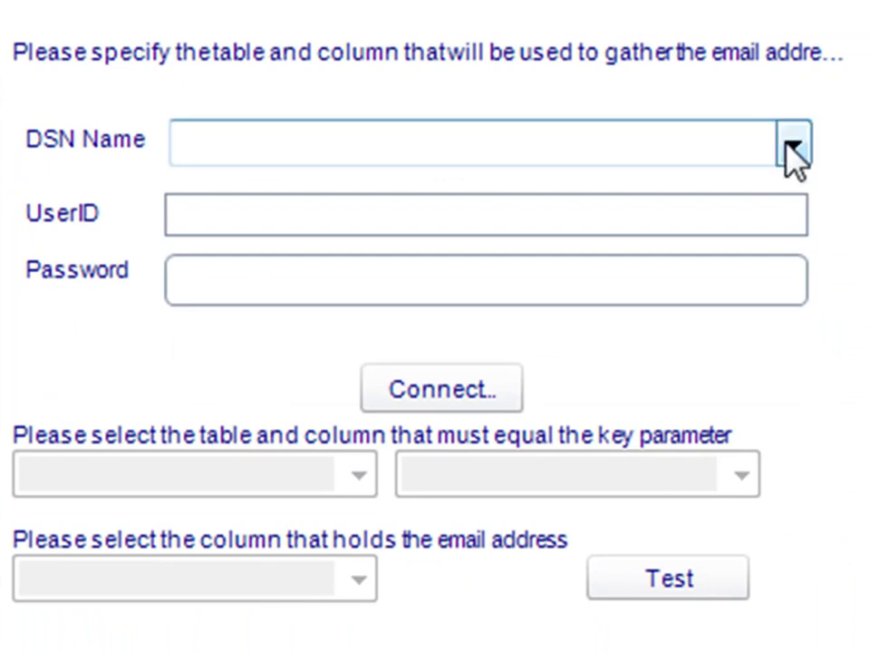
Step: Connect to CRD Samples and match the key parameter to the Customers table's CompanyName column
click(790, 148)
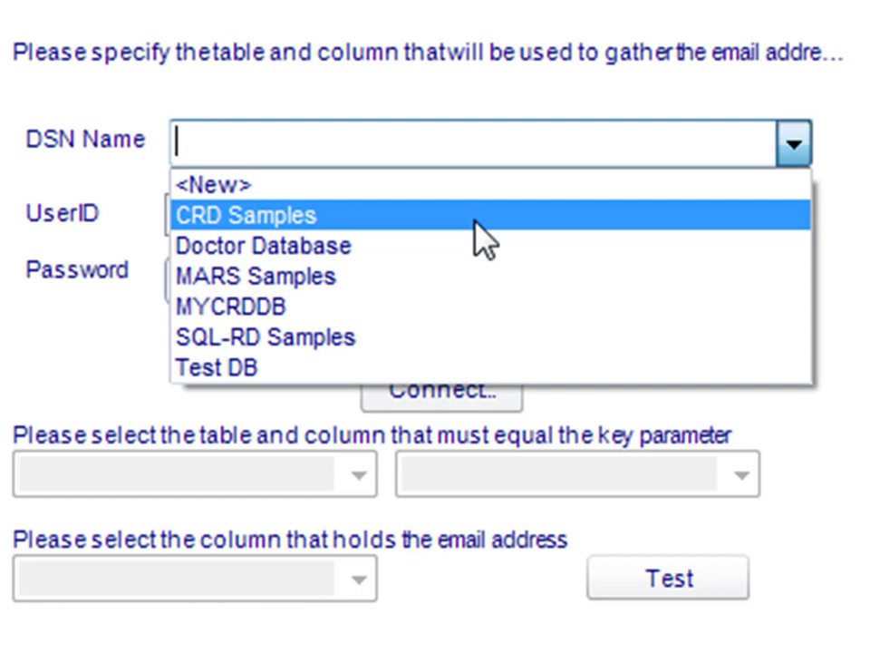
click(367, 214)
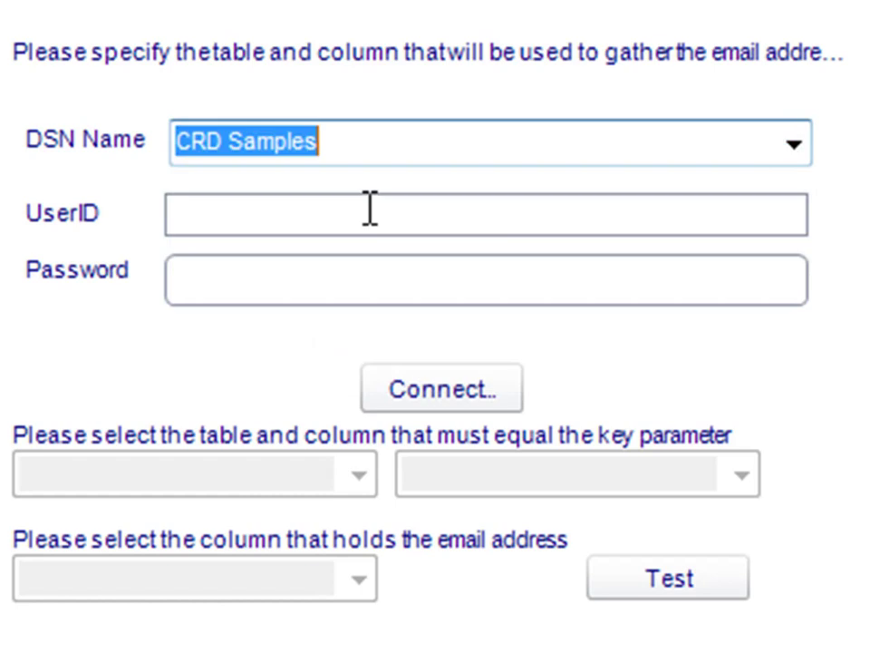
click(435, 389)
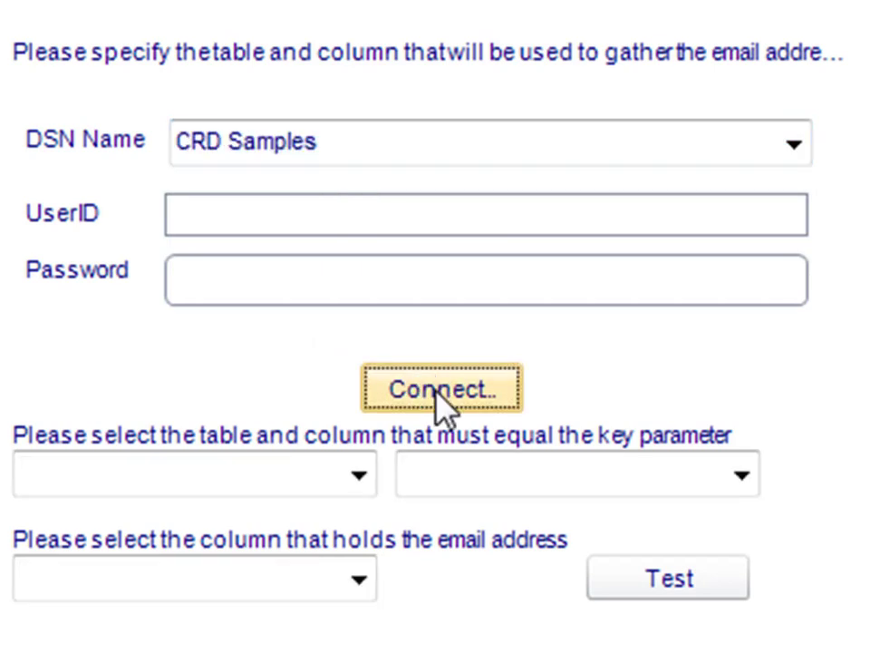
click(372, 474)
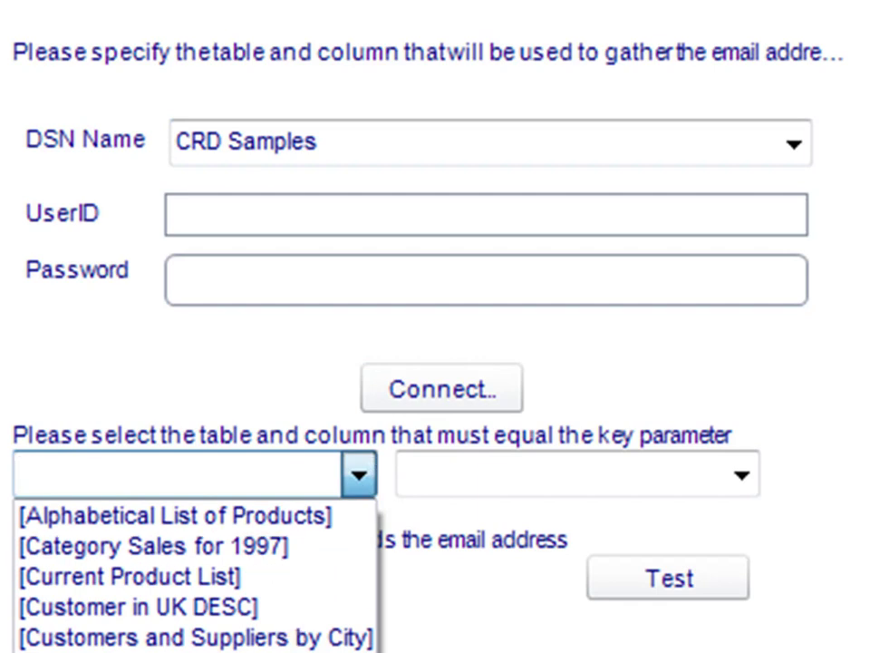
click(73, 651)
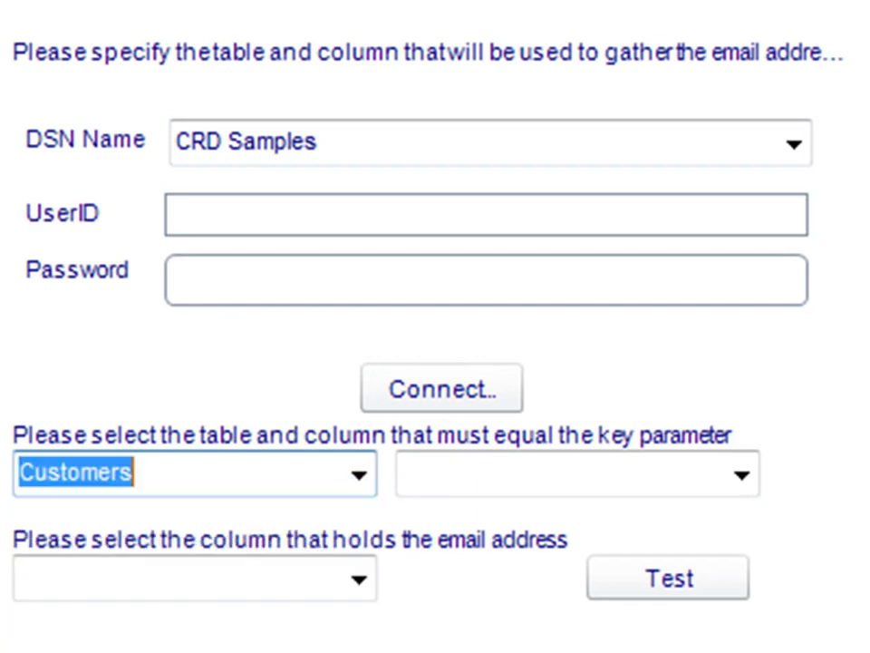
click(746, 477)
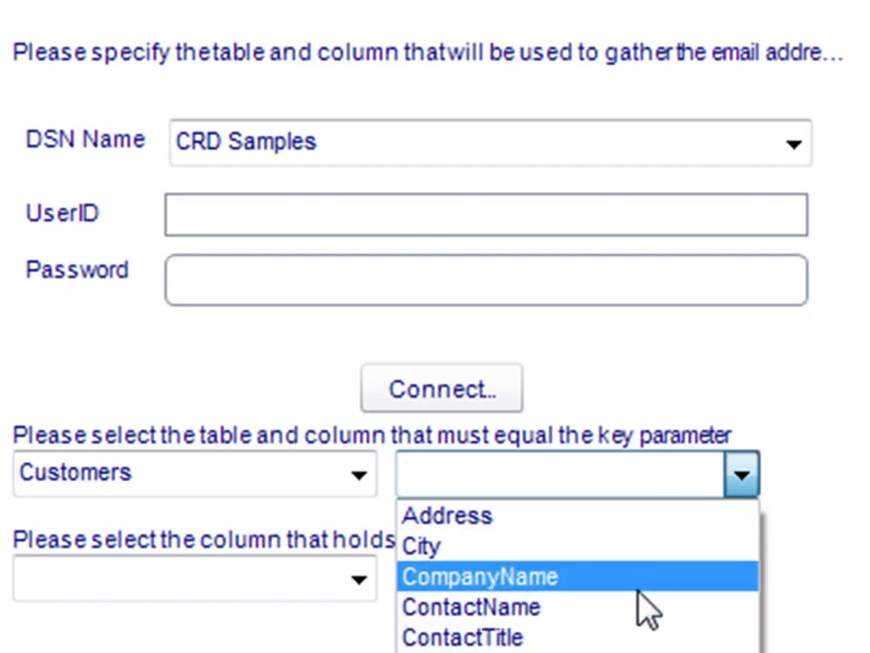
click(578, 585)
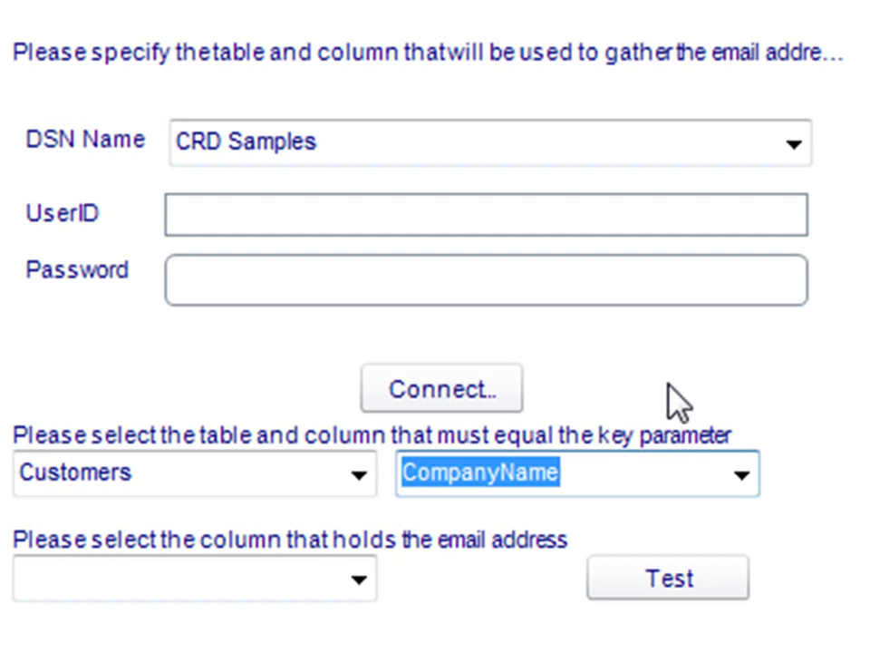
Step: Take recipient addresses from the Email column and launch a test of the lookup
click(358, 582)
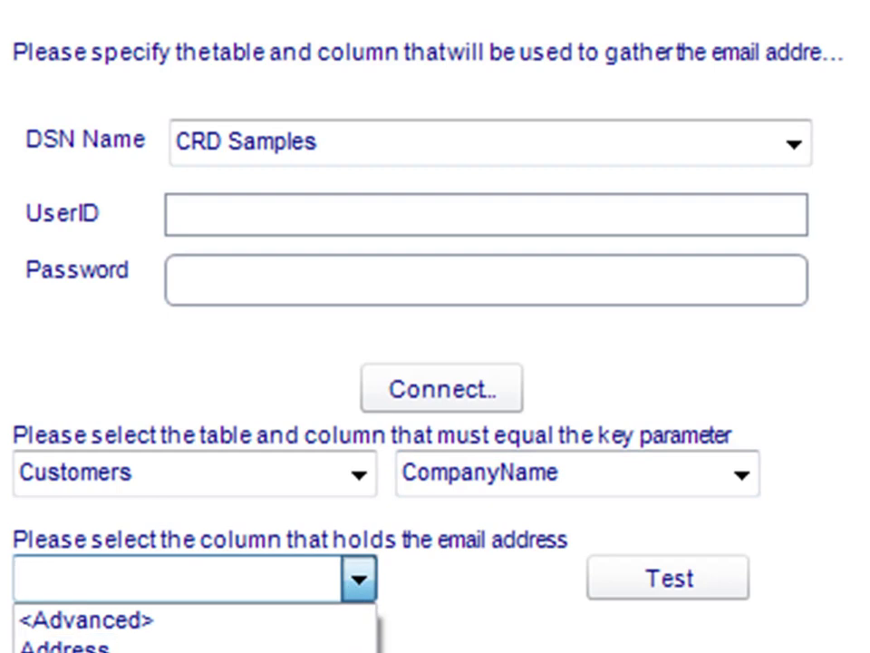
click(91, 649)
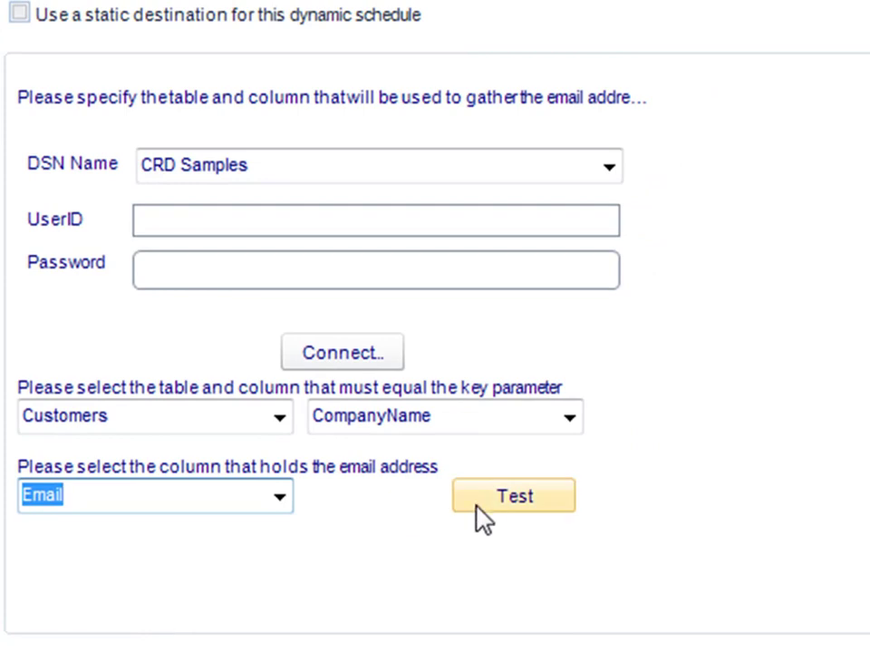
click(496, 497)
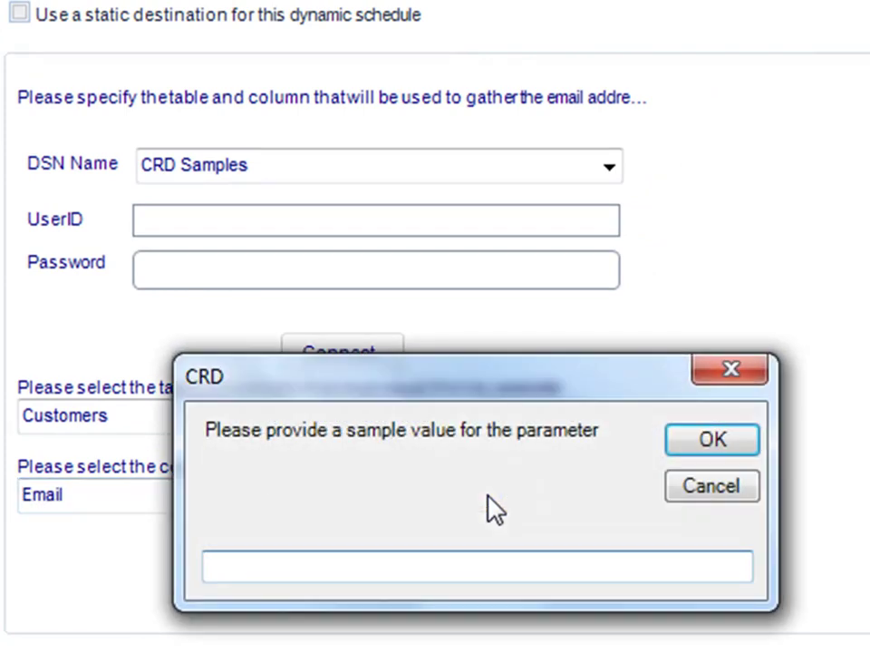
Step: Test with sample company 'the cracker box', confirming one email address is returned
drag(466, 369, 466, 341)
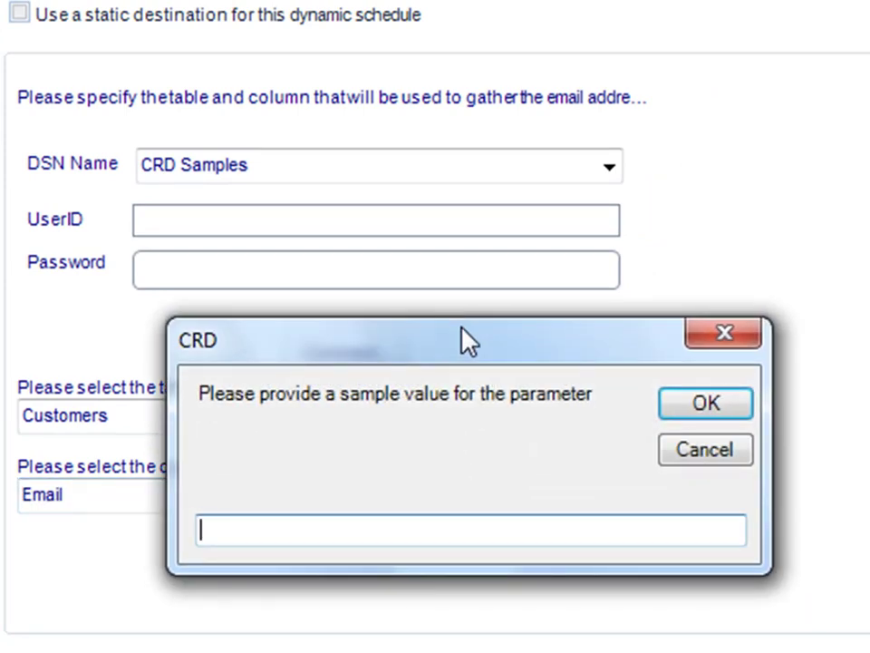
text(the cracke)
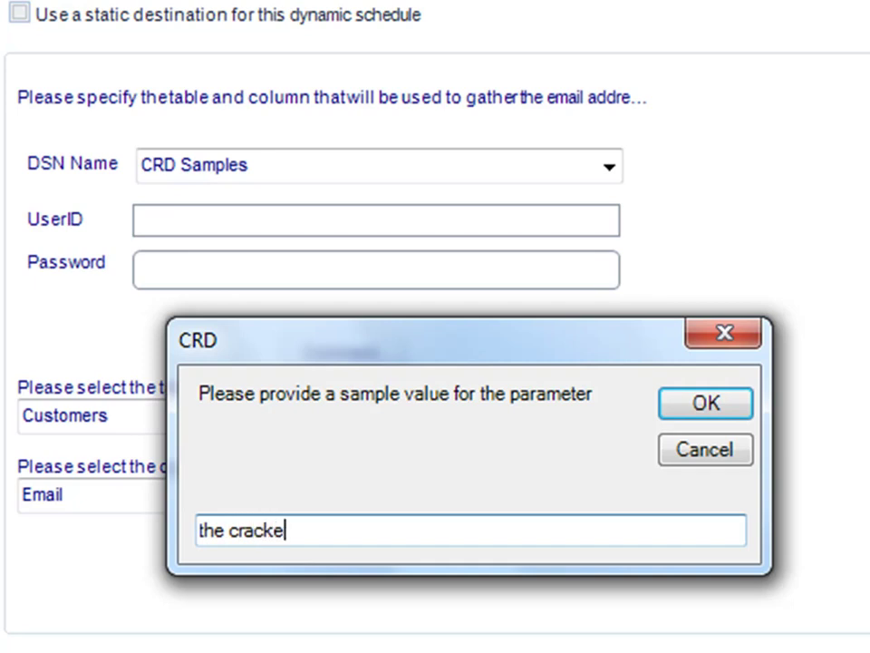
text(r bos)
key(BackSpace)
text(x)
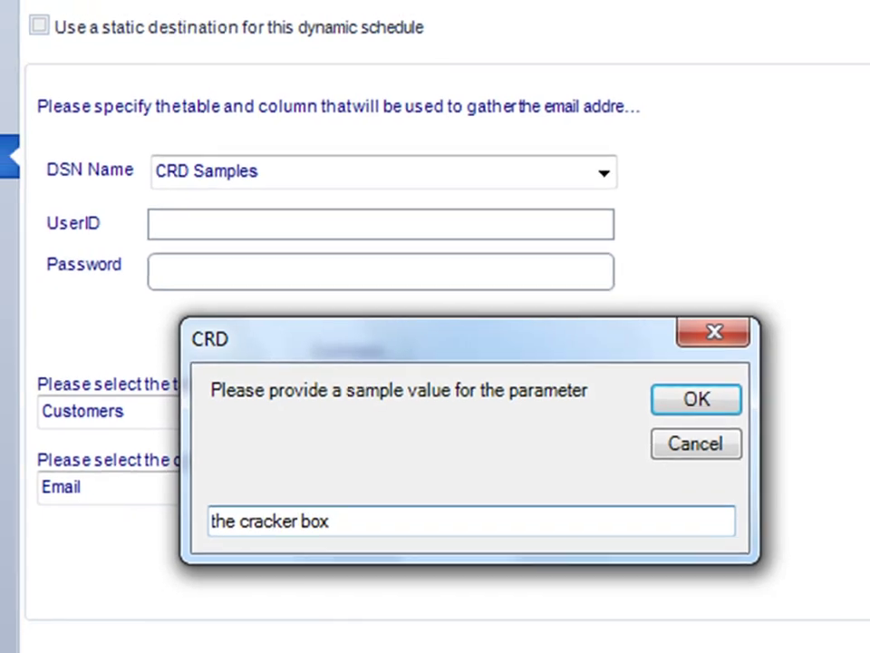
key(Return)
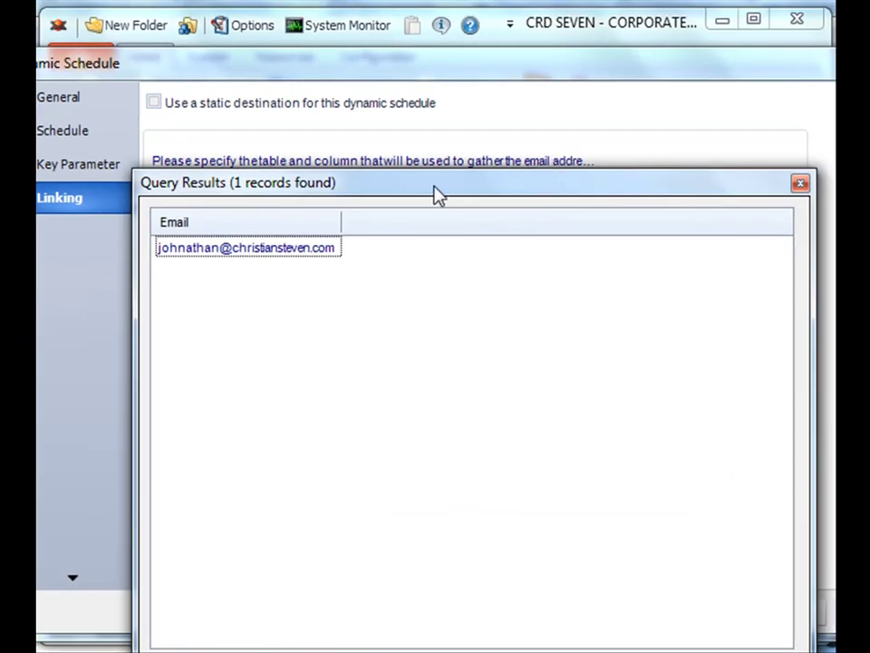
drag(435, 187, 435, 133)
click(271, 194)
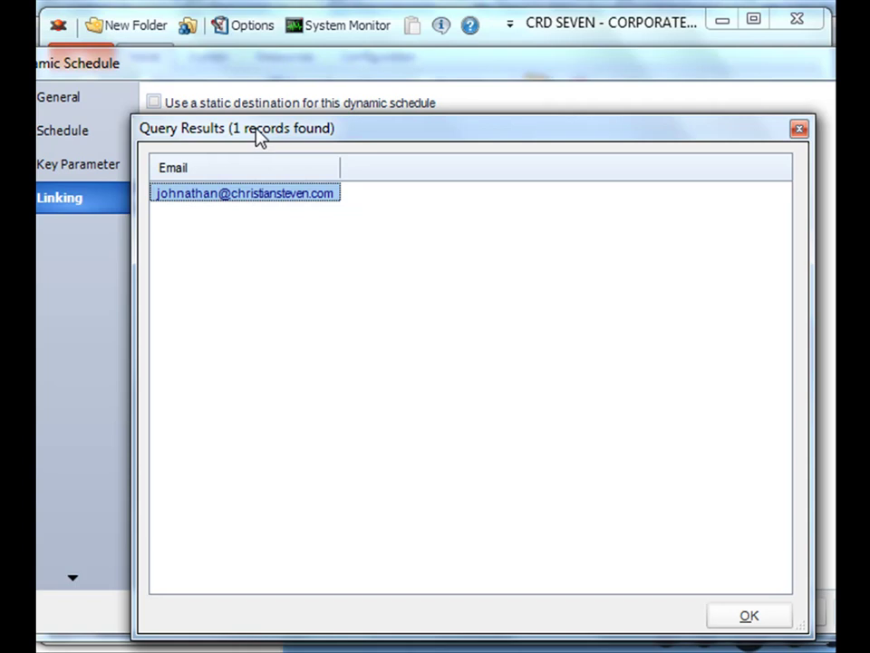
drag(256, 130, 251, 95)
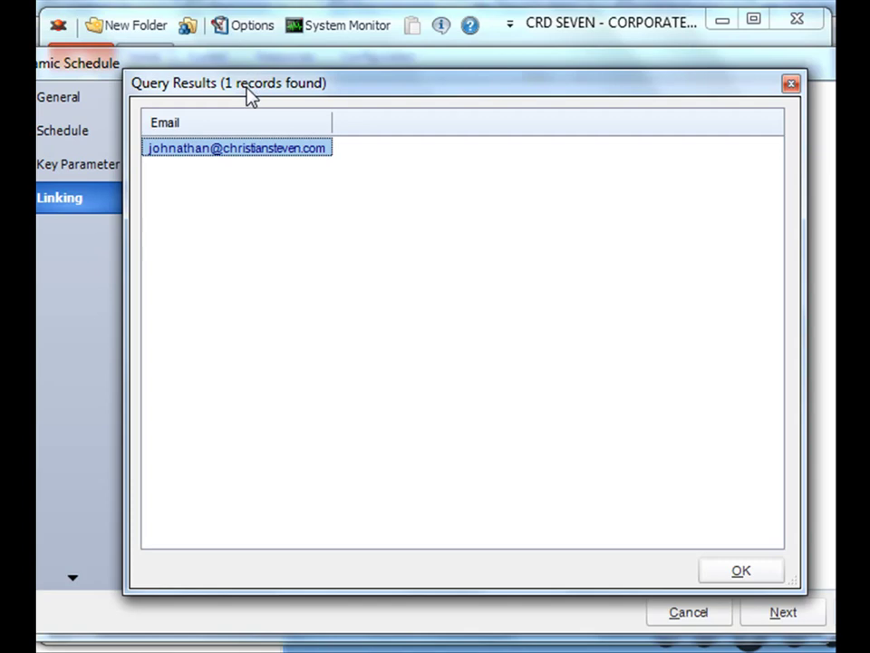
click(738, 571)
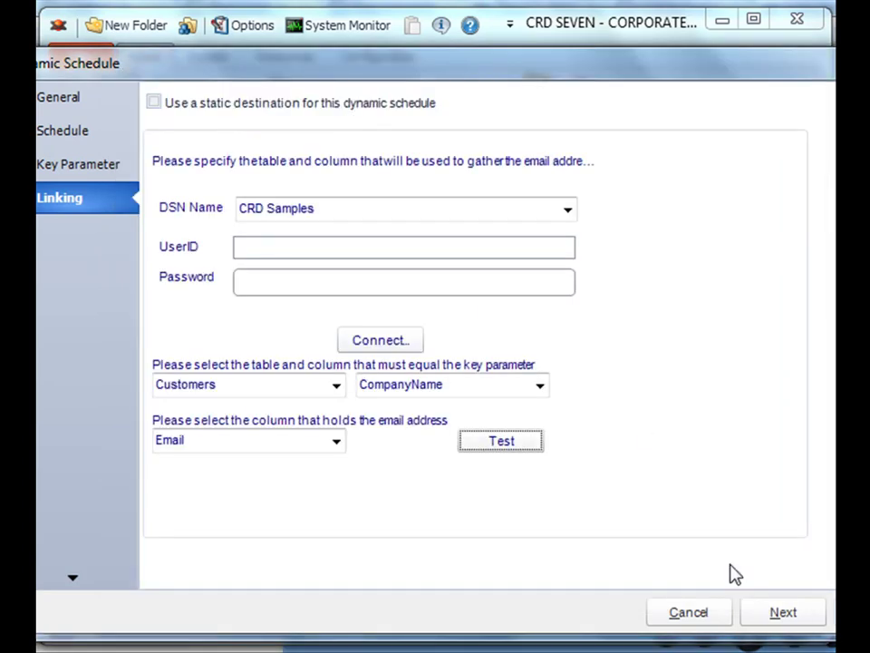
Step: Add an Email destination with the subject beginning 'Monthly Report for'
click(771, 625)
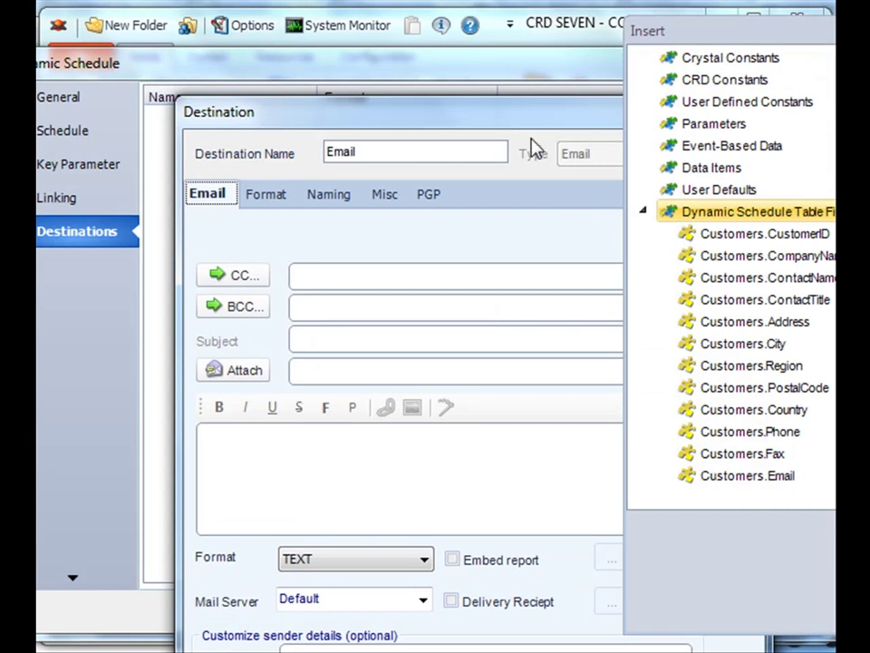
drag(528, 112, 388, 31)
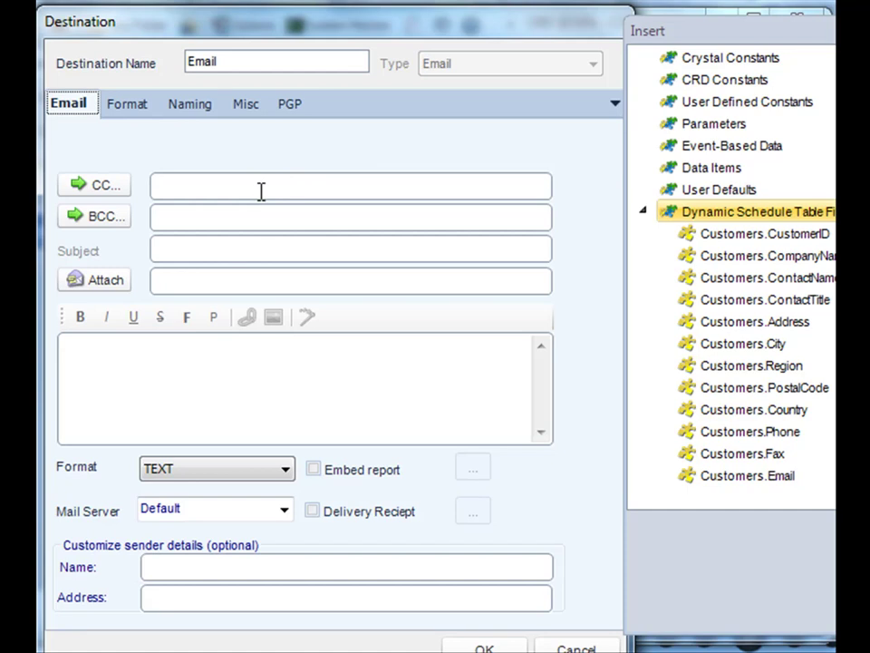
click(232, 254)
text(Monthly Report for)
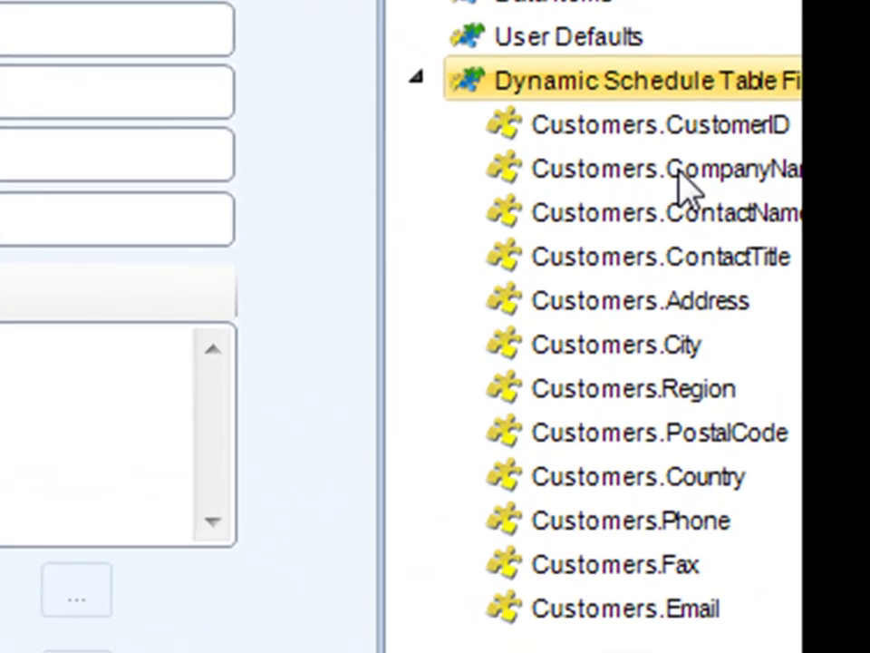
Step: Append Customers.CompanyName to the email subject and paste a Hello ContactName greeting body: 'Here is your report. Enjoy!'
click(736, 227)
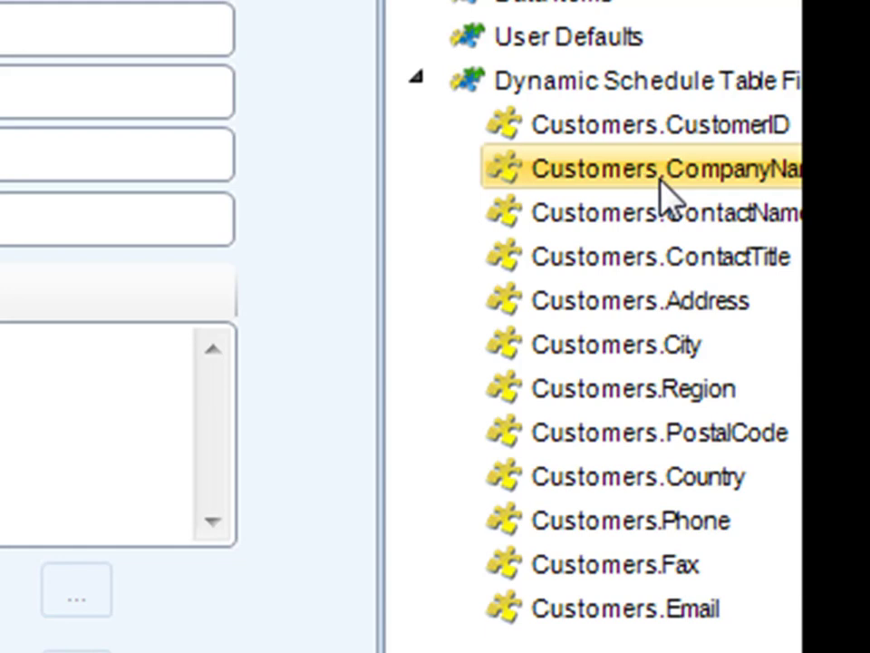
drag(659, 186, 190, 156)
drag(817, 189, 807, 192)
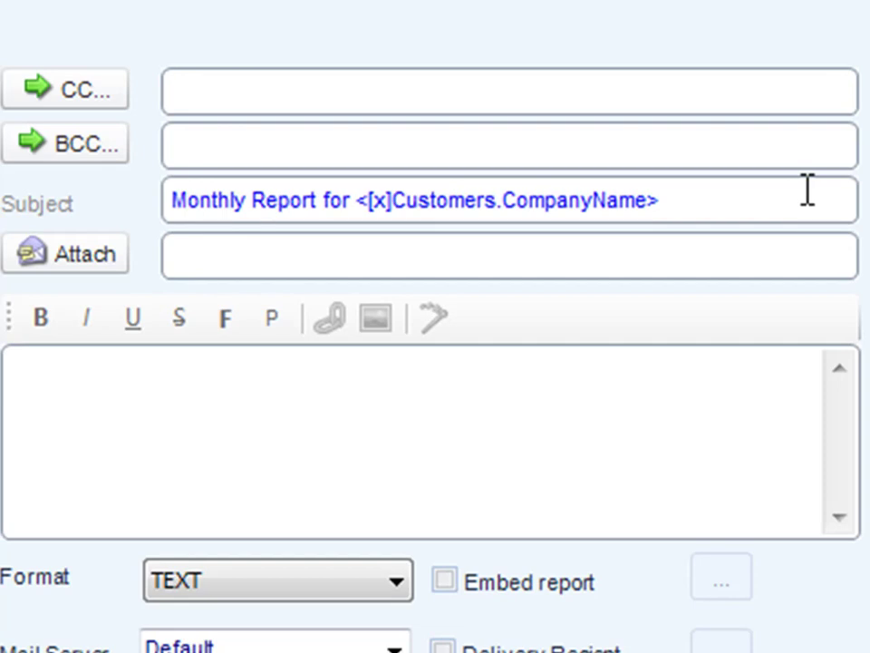
click(303, 393)
text(Hello <[x]Customers.ContactName>,  Here is your report. Enjoy!  RS)
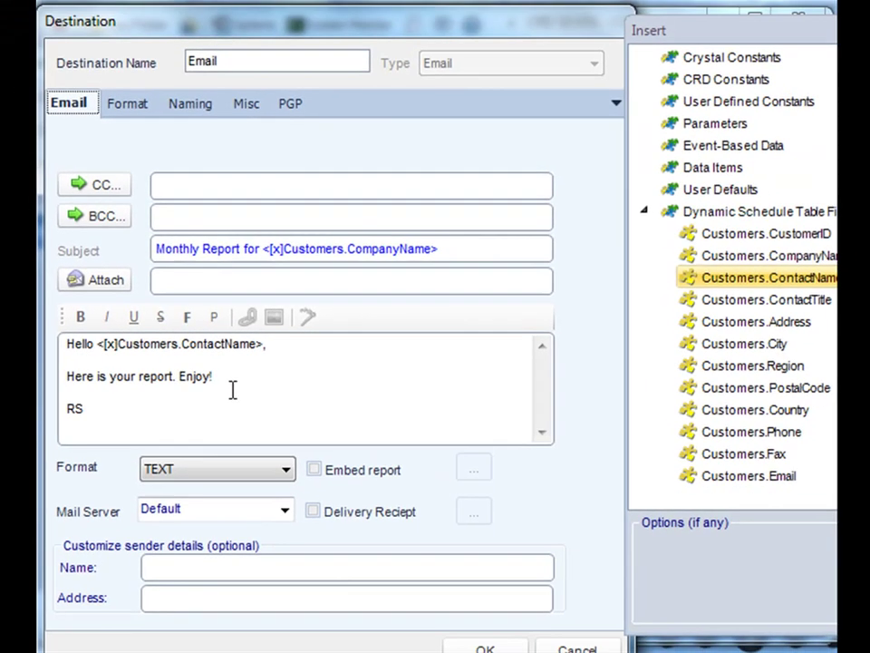
Step: Set the email attachment format to Acrobat Format (*.pdf)
click(137, 105)
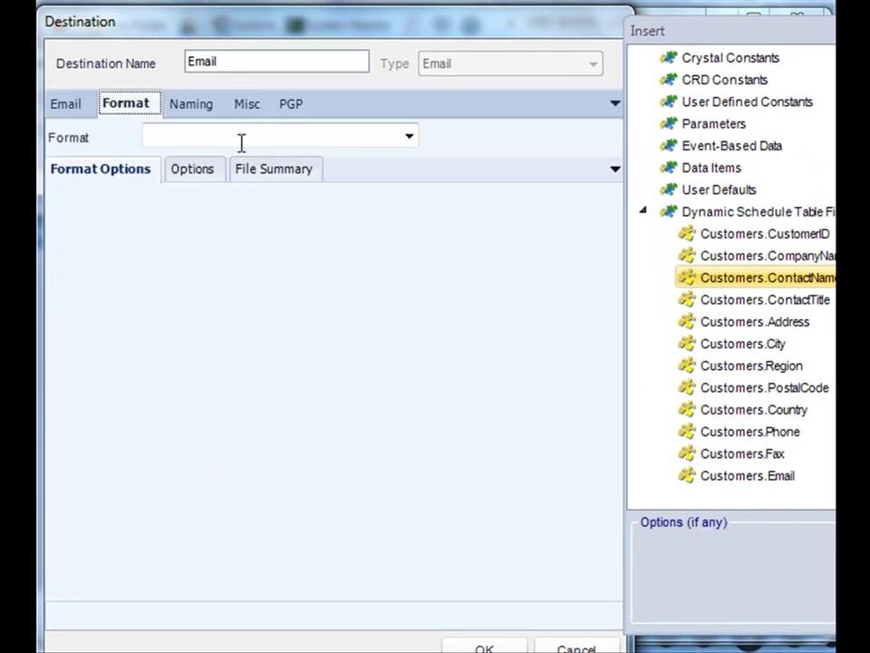
click(413, 138)
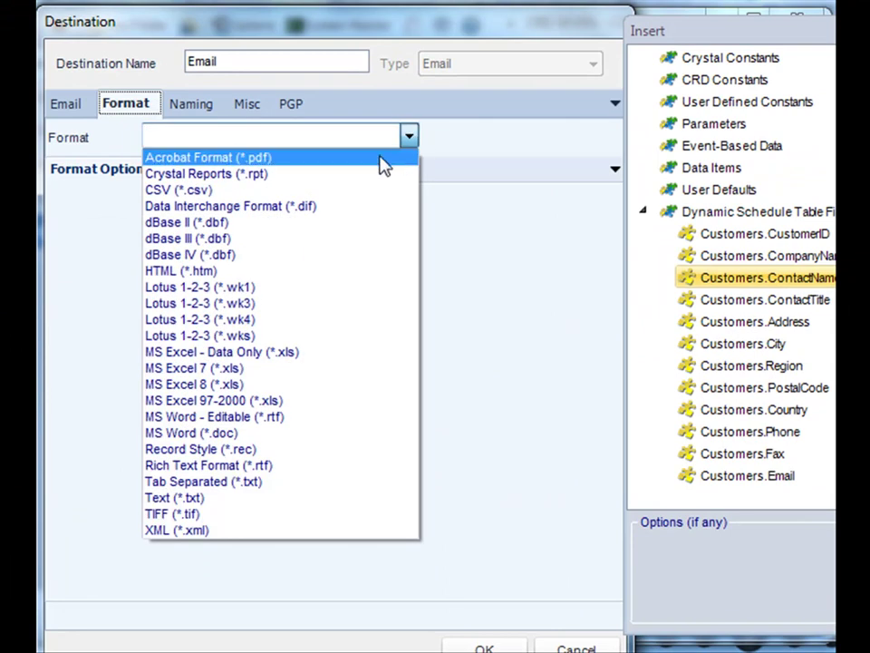
click(382, 161)
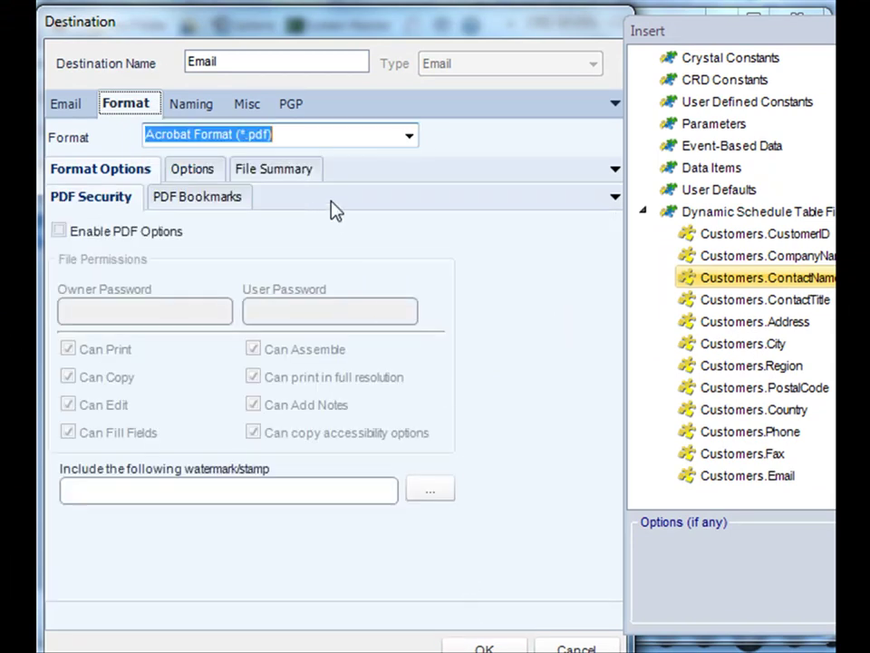
Step: Customize the output file name to include the key parameter value
click(215, 114)
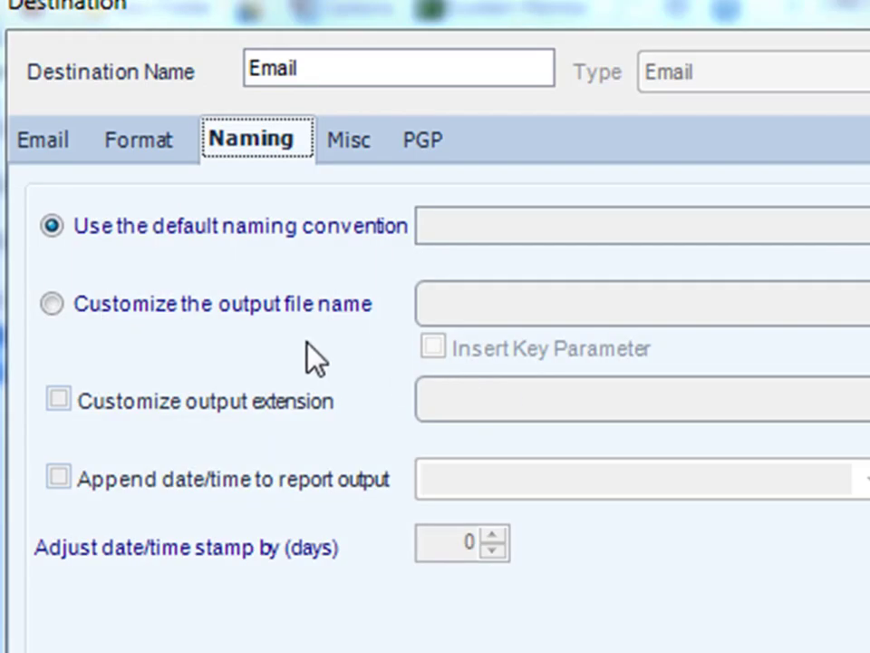
click(261, 305)
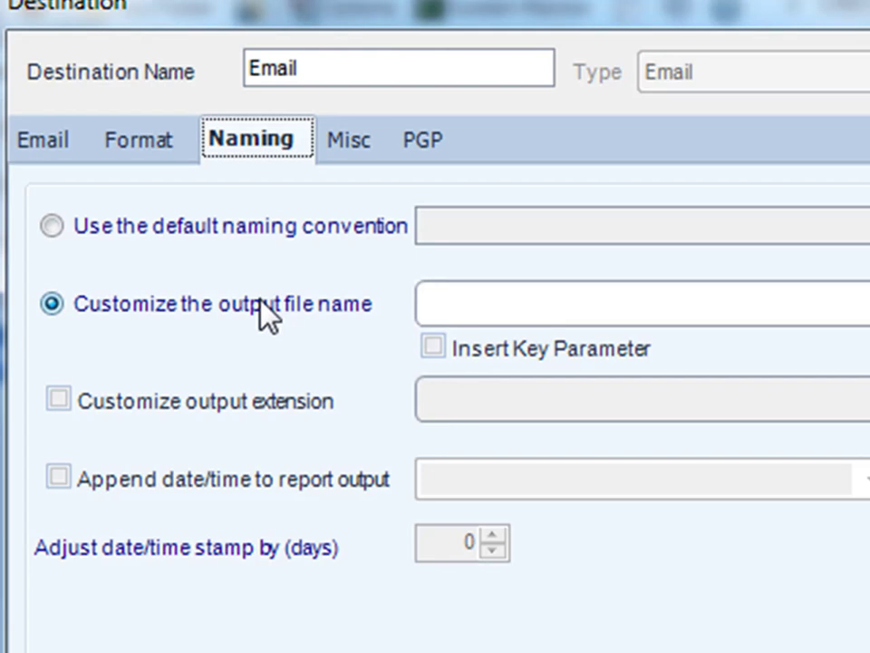
click(433, 348)
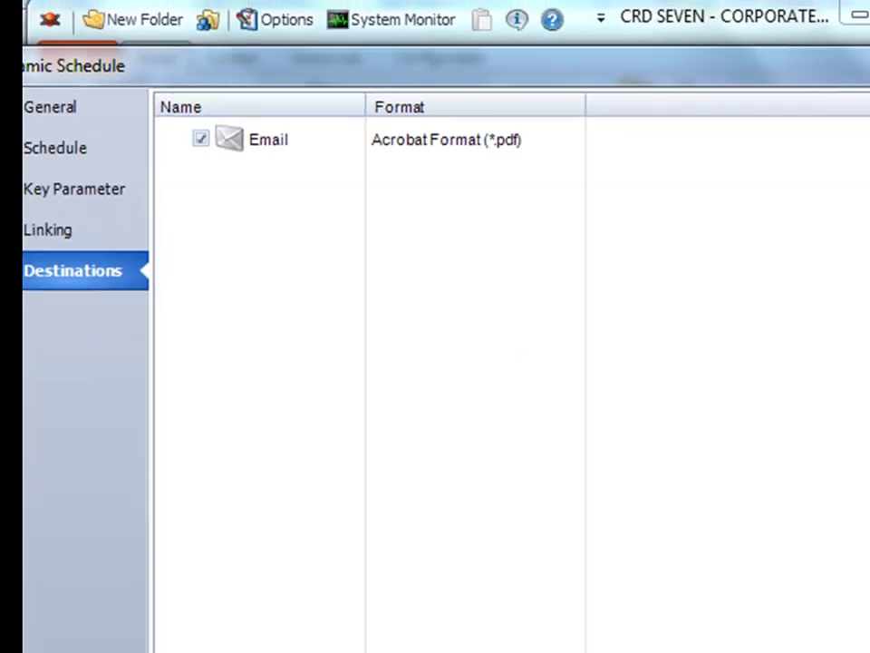
Step: Continue from Destinations to the Report Options page
click(783, 612)
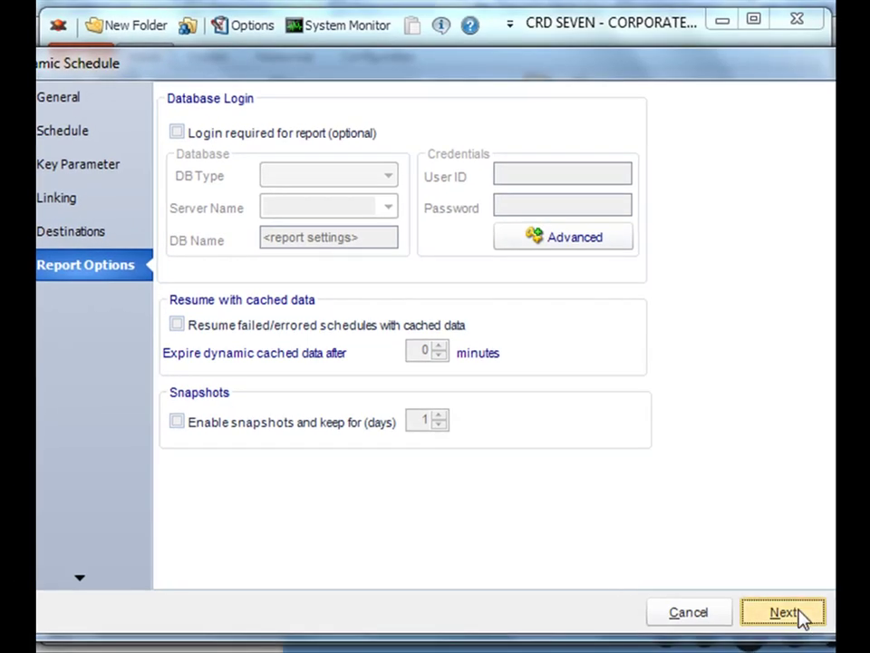
Step: Enable 'Check if the report is blank' in Exception Handling, review its Actions, and continue to Custom Tasks
click(784, 613)
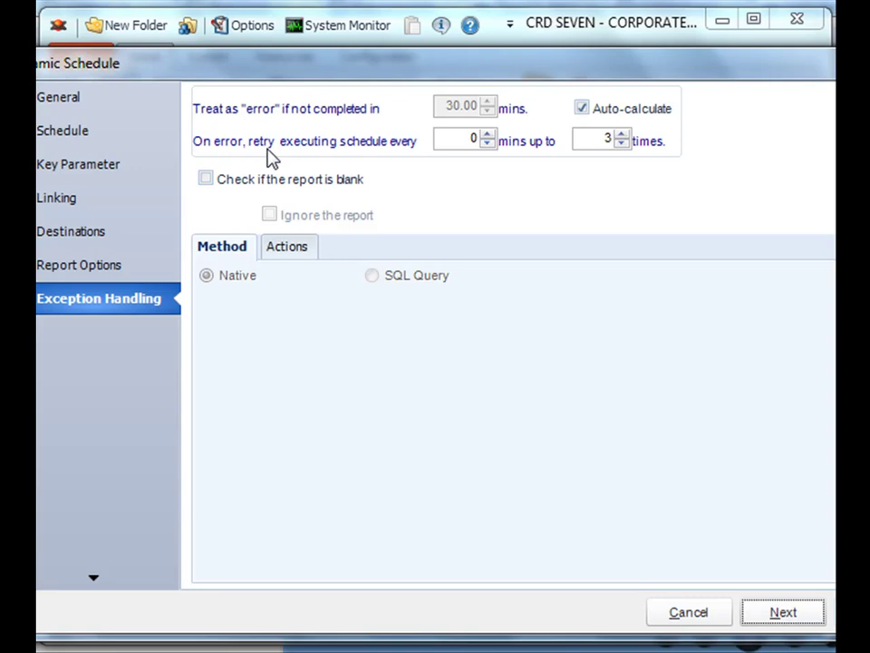
click(206, 179)
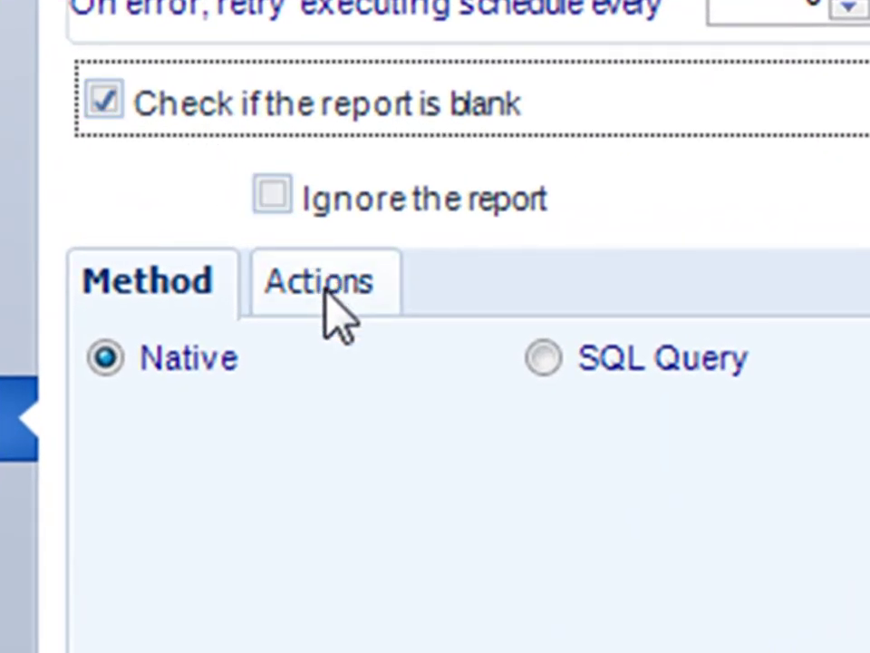
click(326, 292)
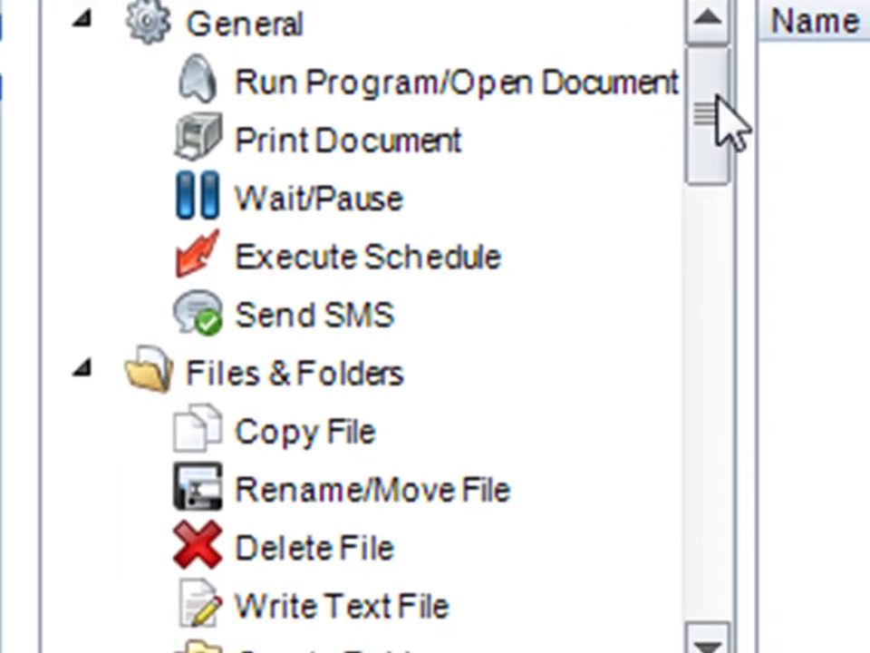
drag(726, 118, 715, 457)
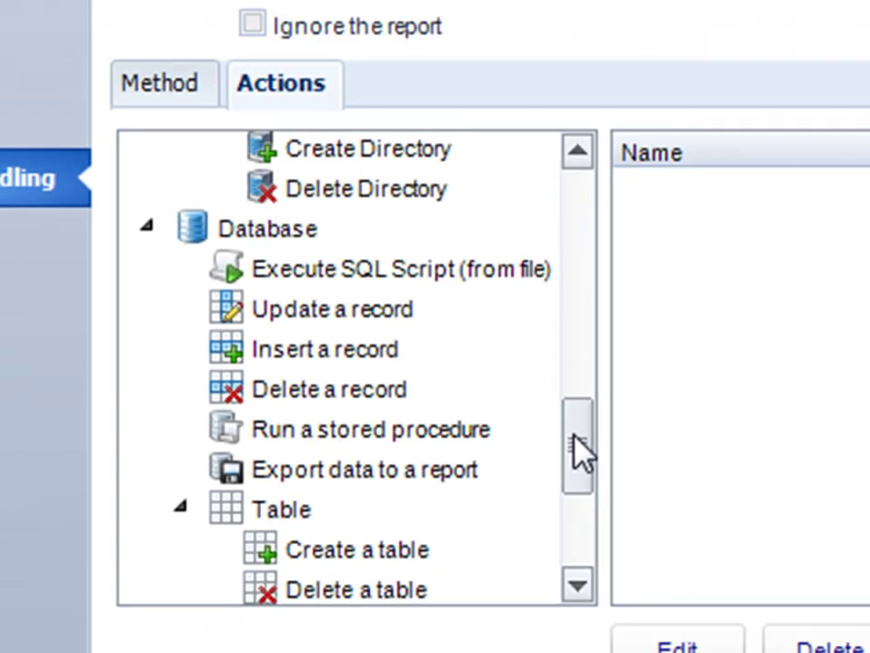
drag(580, 451, 567, 212)
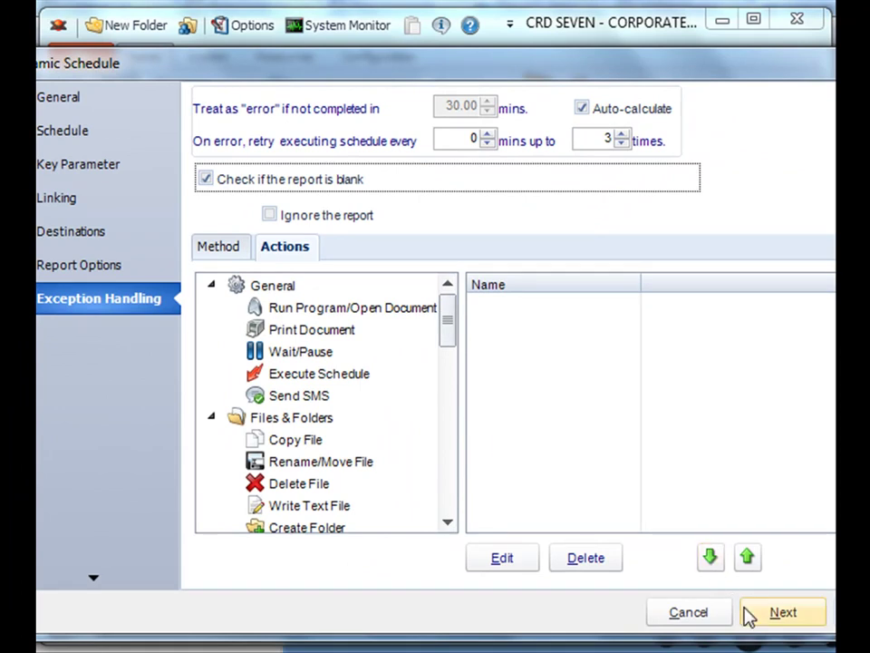
click(781, 613)
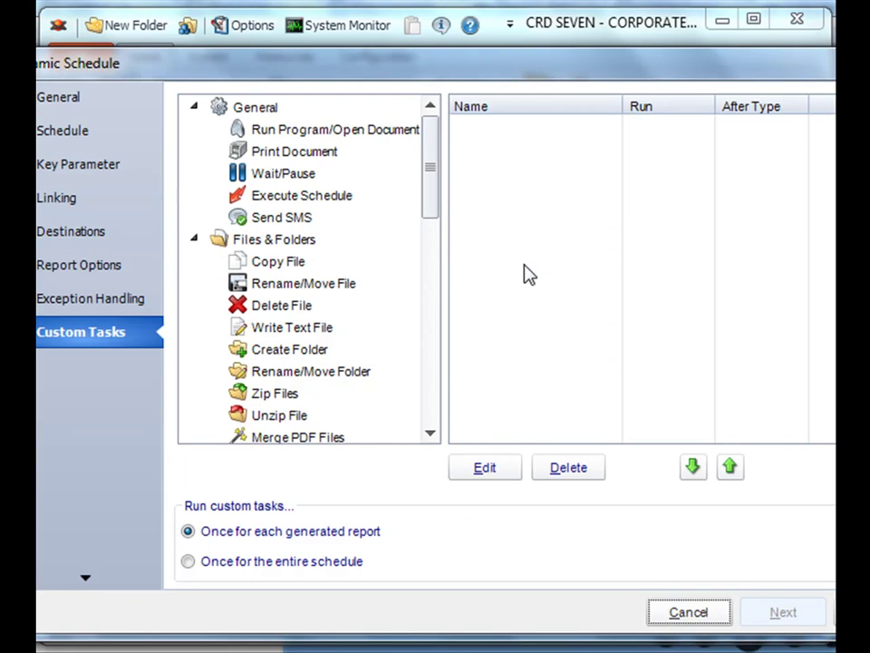
Step: Skip custom tasks and finish the wizard, saving 'Orders By Month To Each Store'
mouse_move(441, 187)
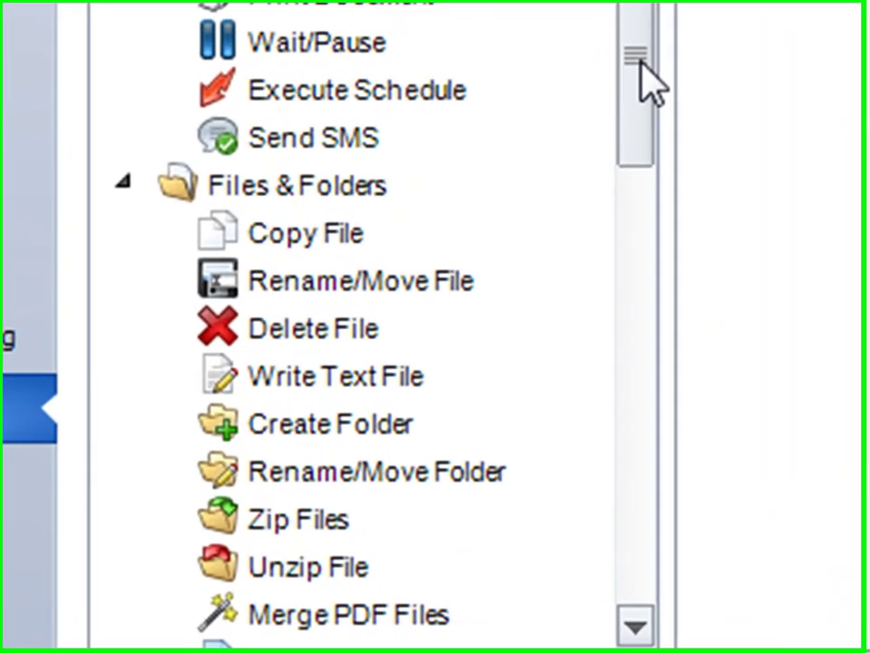
drag(431, 179, 433, 265)
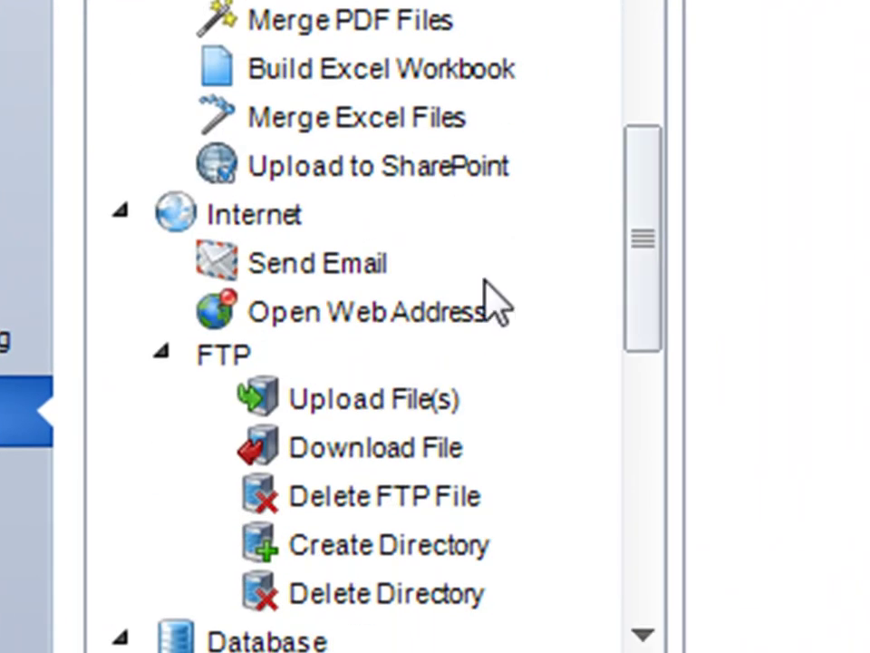
click(349, 272)
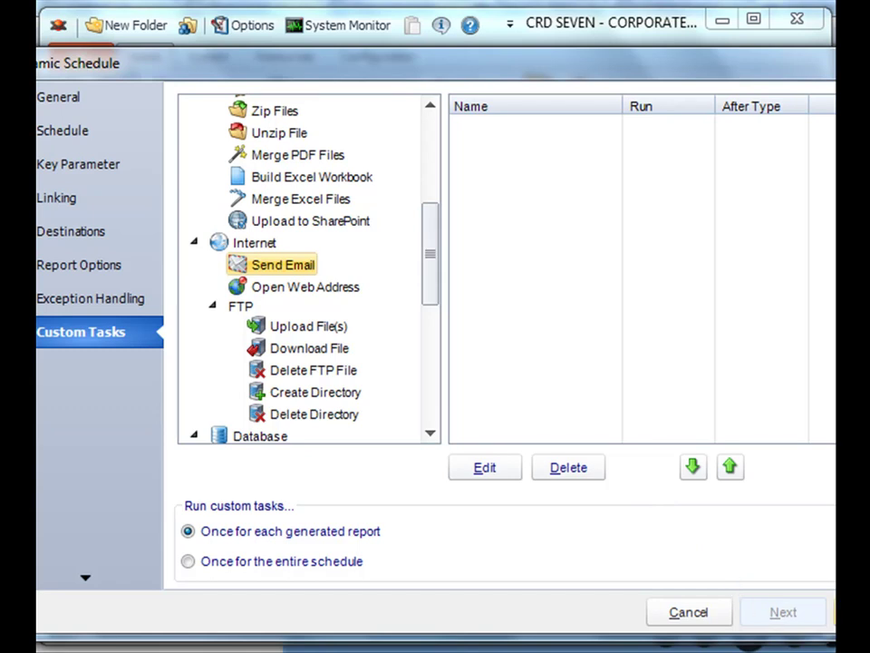
drag(757, 82, 663, 85)
click(792, 616)
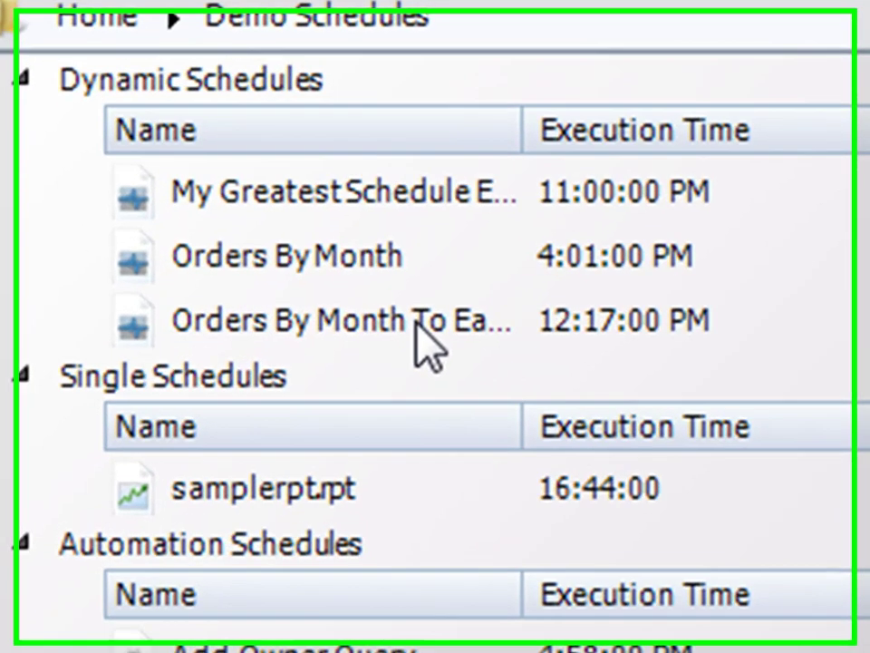
Step: Execute the 'Orders By Month To Each Store' schedule from its right-click menu
click(430, 327)
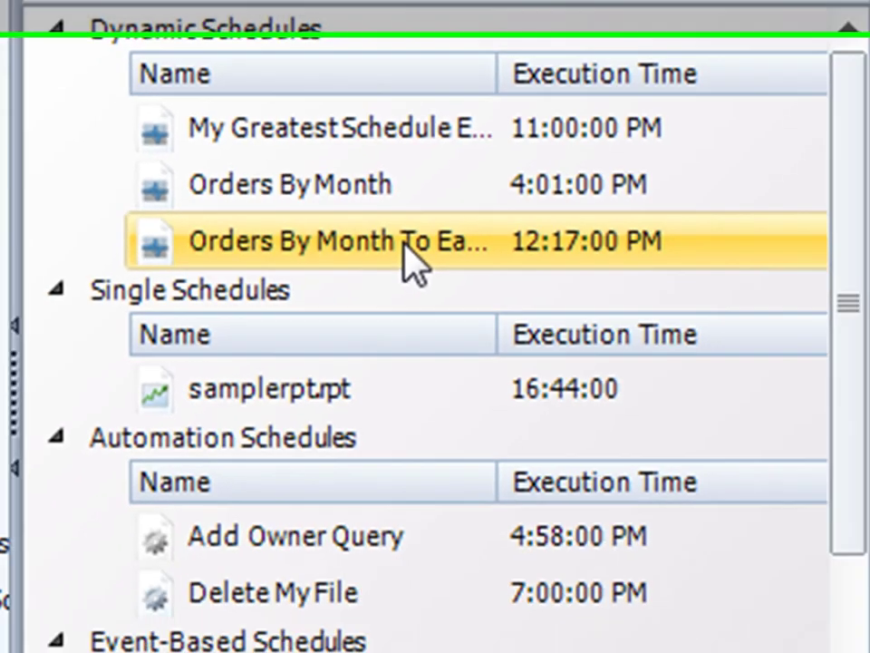
right_click(417, 321)
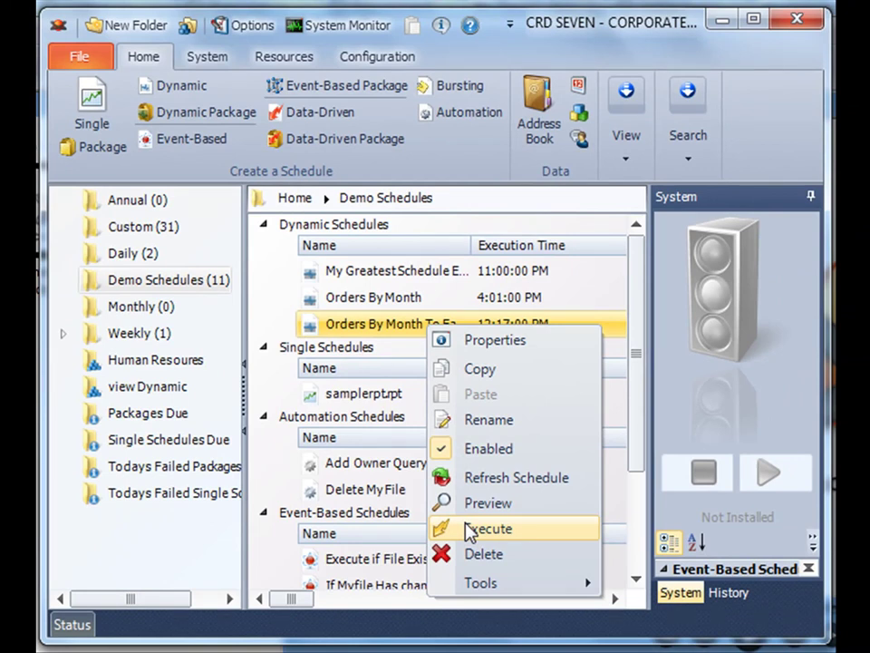
click(468, 531)
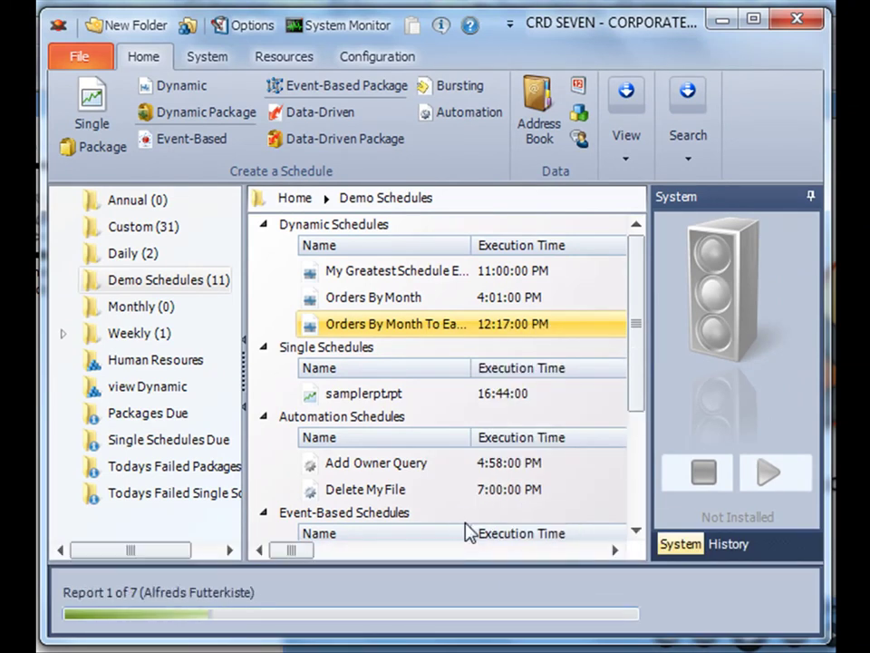